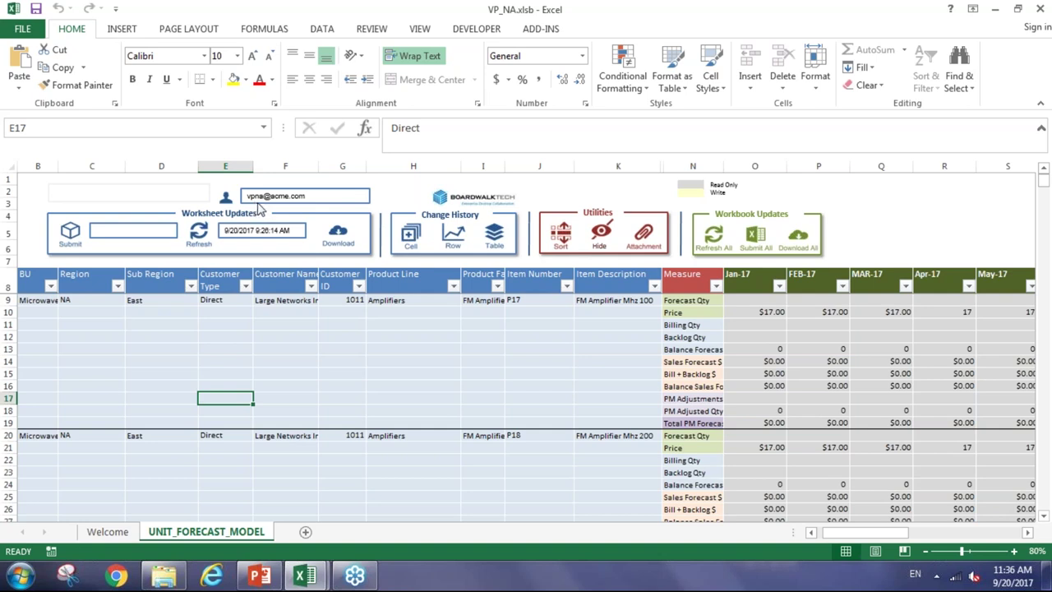
# Try editing the Customer Type in E12, dismiss the protected-sheet warning, and scroll to Jul-17–Dec-17
pyautogui.click(268, 327)
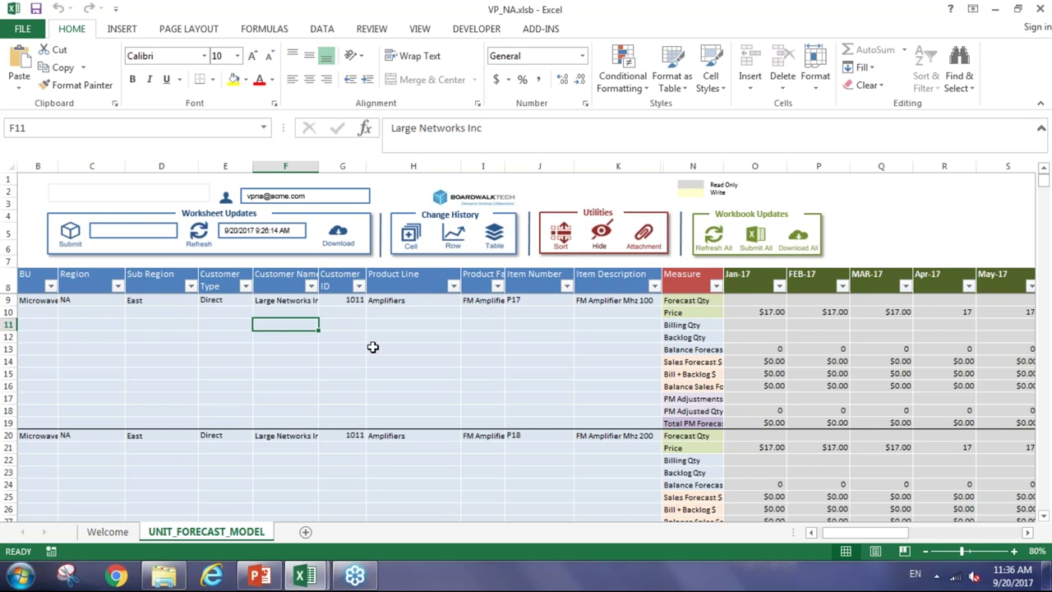
pyautogui.click(215, 337)
pyautogui.doubleClick(215, 338)
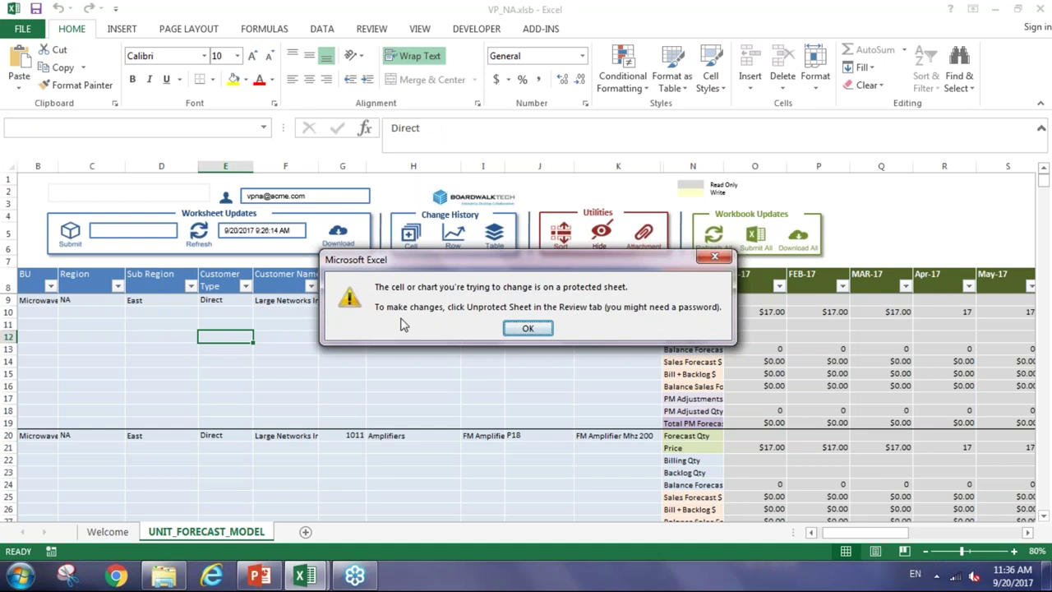
pyautogui.click(527, 329)
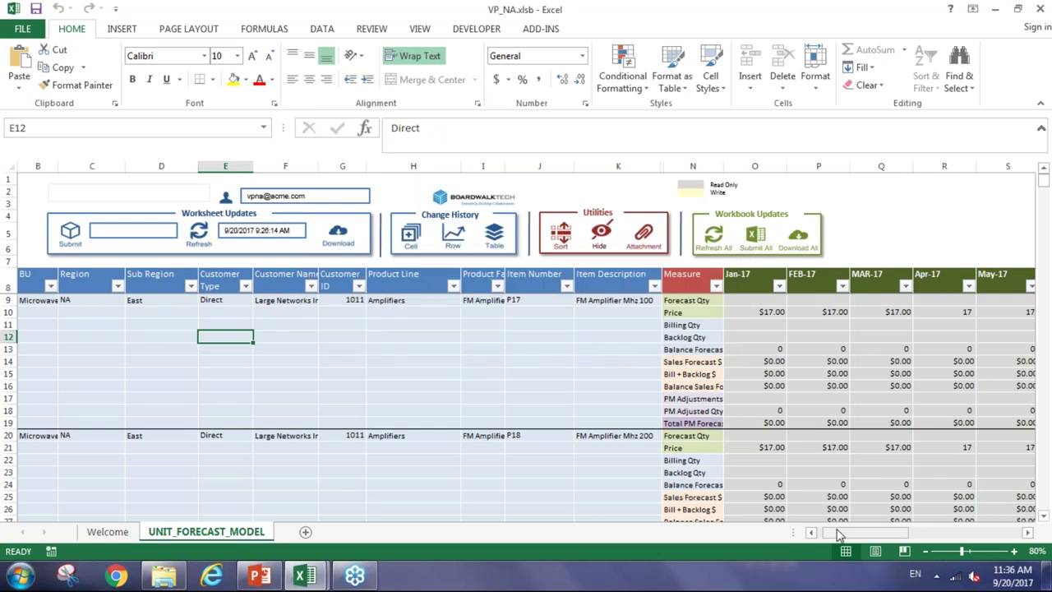
pyautogui.moveTo(838, 533); pyautogui.dragTo(878, 538)
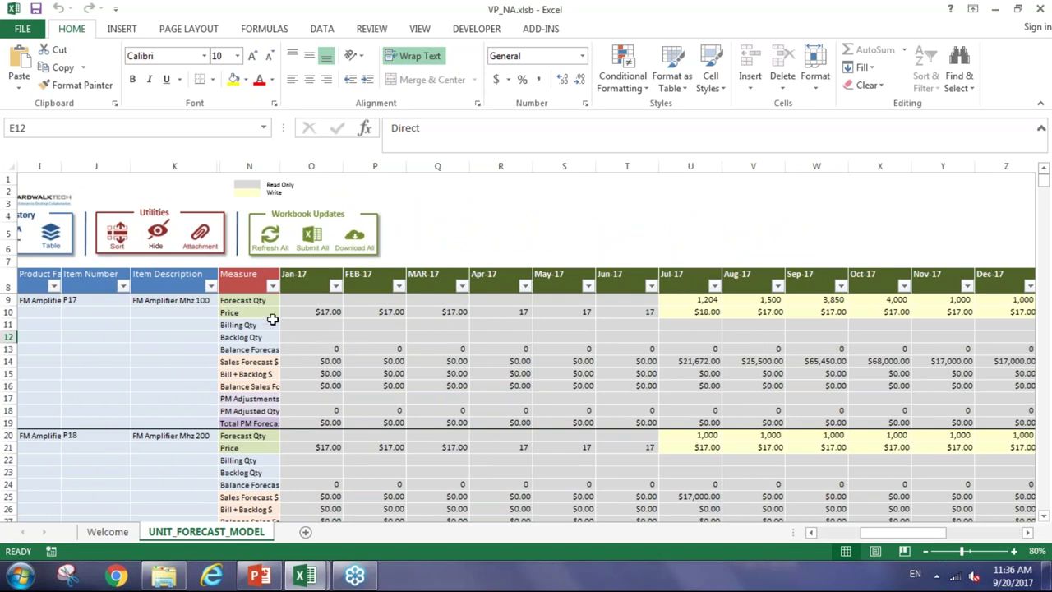
# Check the Forecast Qty, Price and Apr-17 PM Adjustments cells, then scroll back left to column B
pyautogui.click(247, 302)
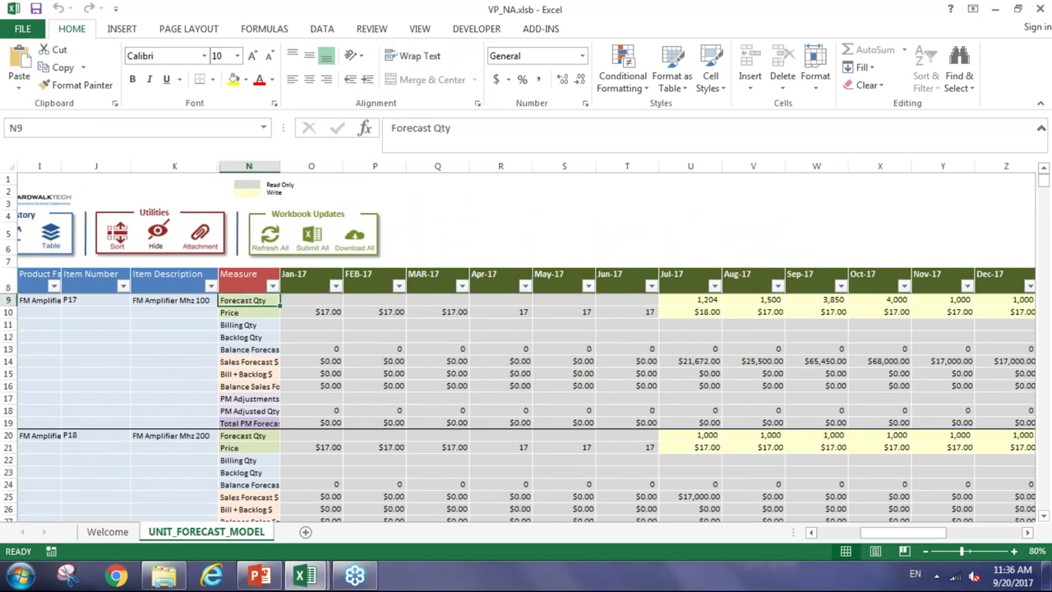
pyautogui.click(254, 314)
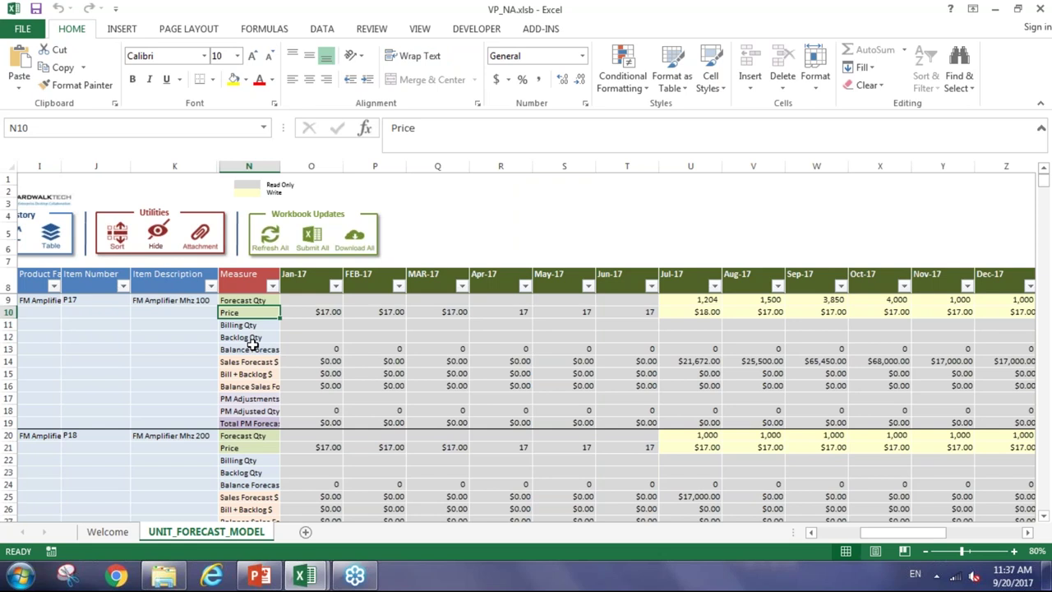
pyautogui.click(499, 400)
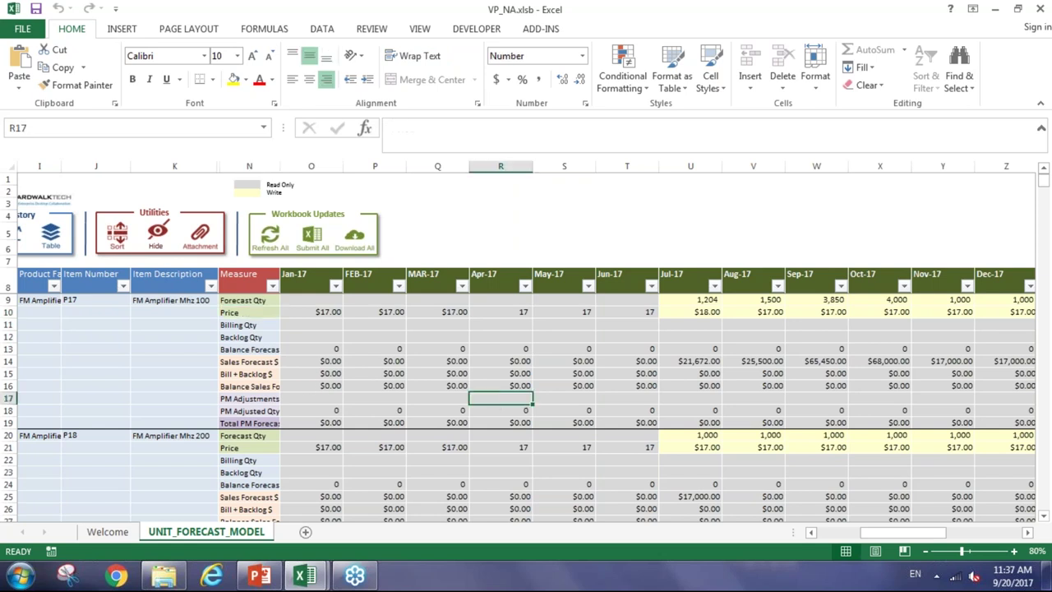
pyautogui.moveTo(935, 533); pyautogui.dragTo(896, 534)
pyautogui.click(469, 353)
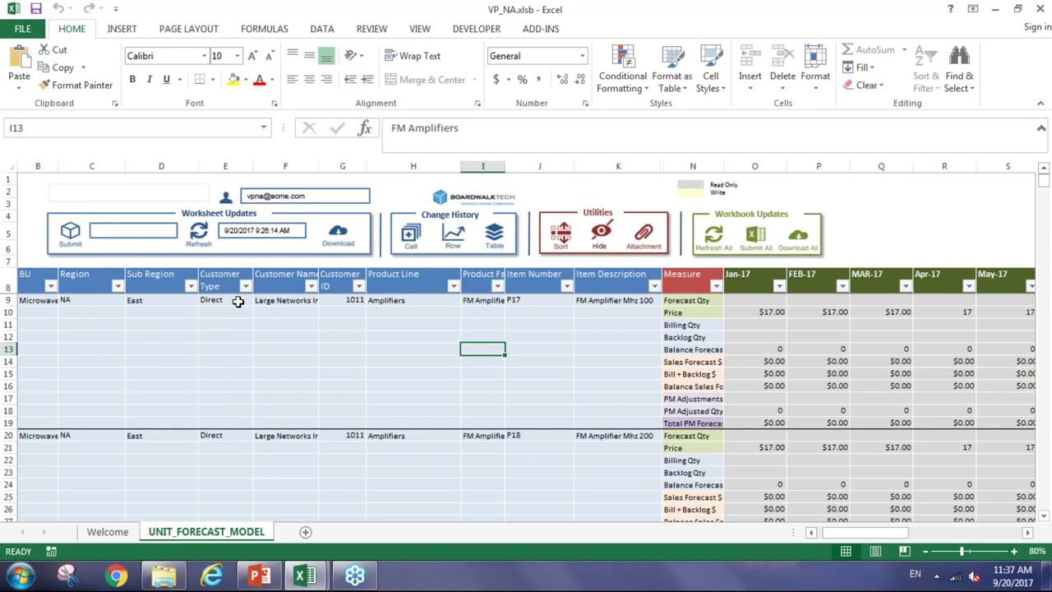
# Open and close the Sub Region filter unchanged, then inspect cells F14 and D11
pyautogui.click(190, 285)
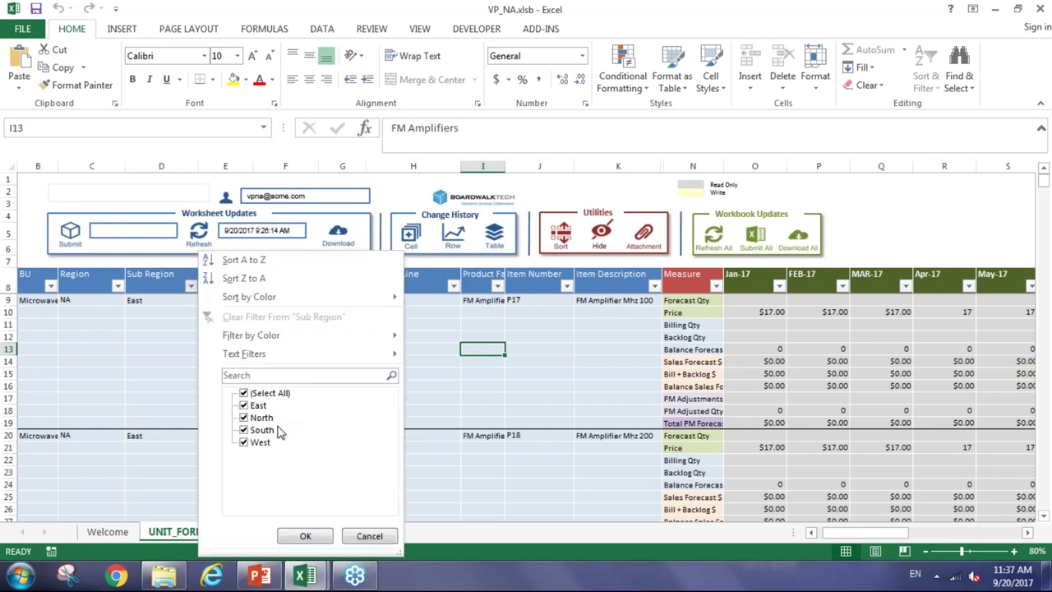
pyautogui.click(431, 379)
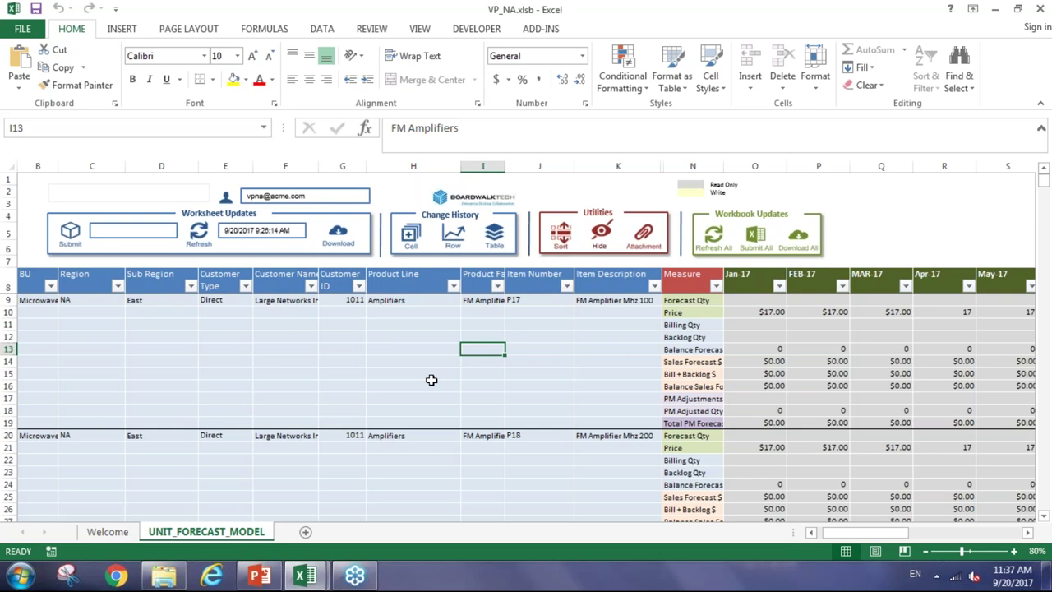
pyautogui.click(274, 359)
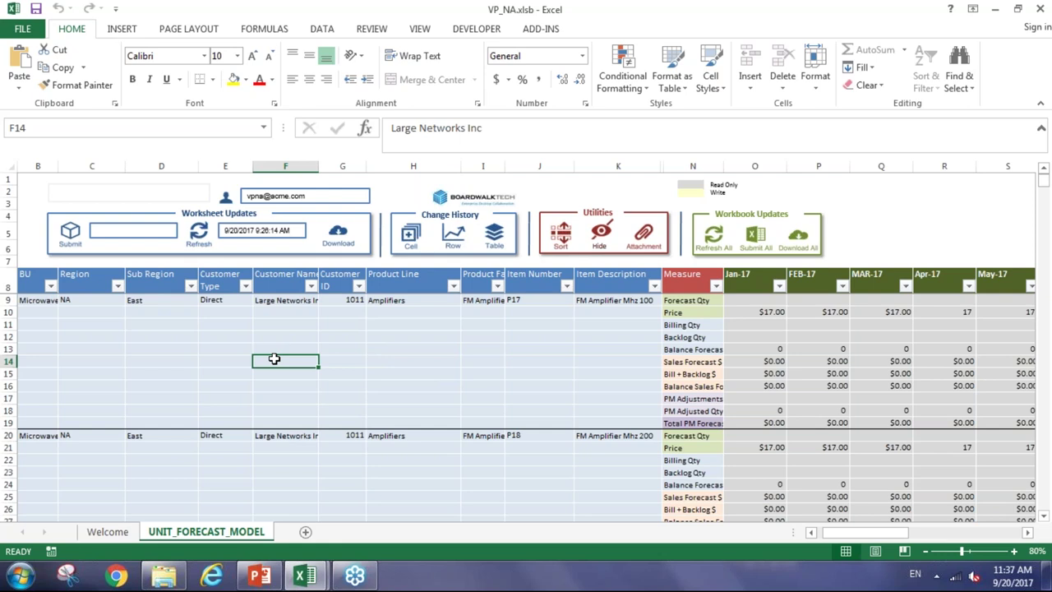
pyautogui.click(187, 324)
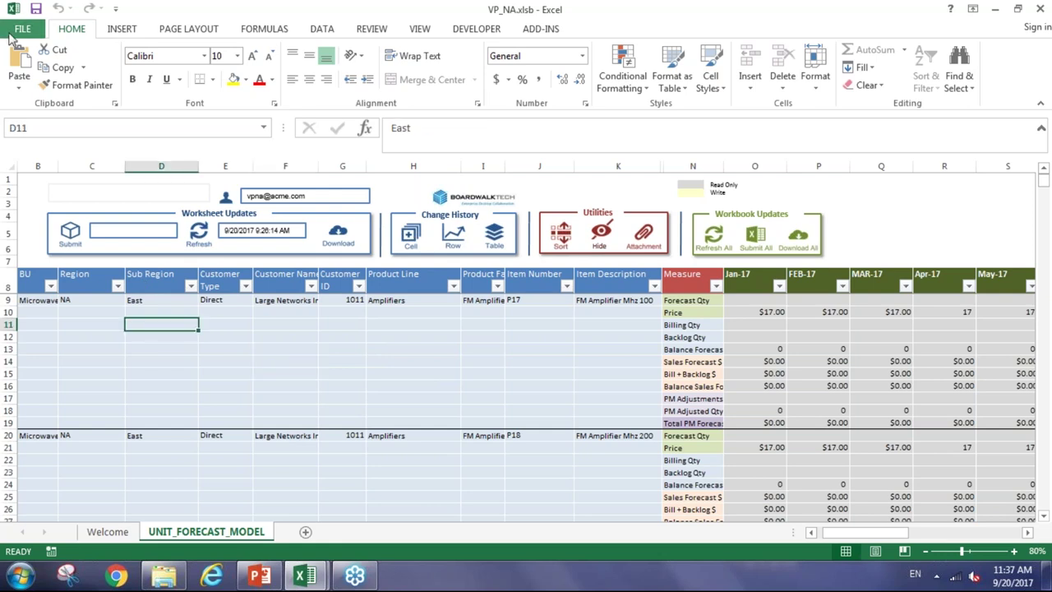
# Open and leave the File backstage, select D13, and switch to the Mgr_East workbook window
pyautogui.click(20, 29)
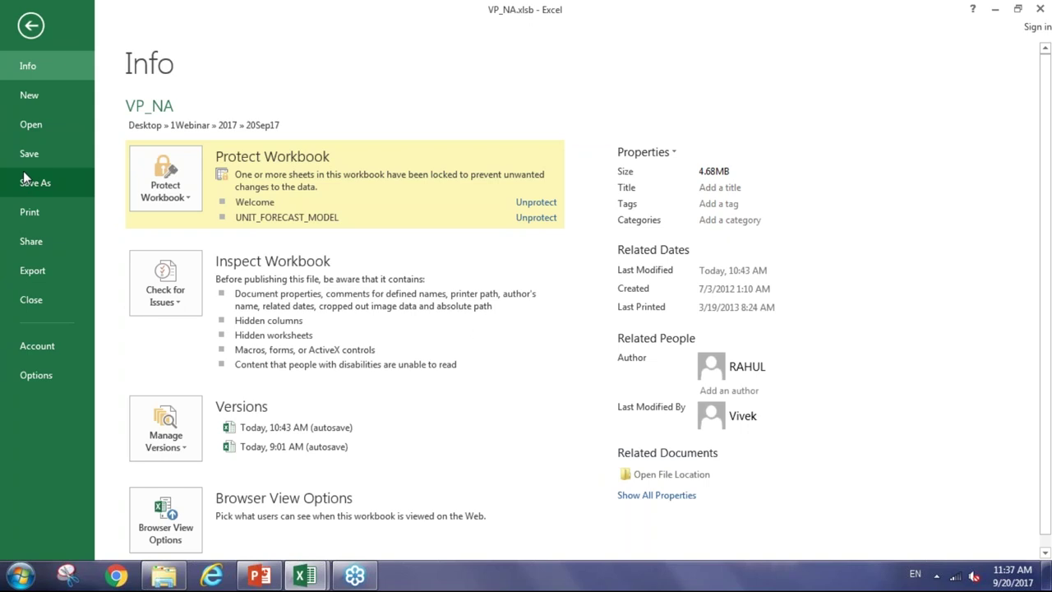
pyautogui.click(30, 27)
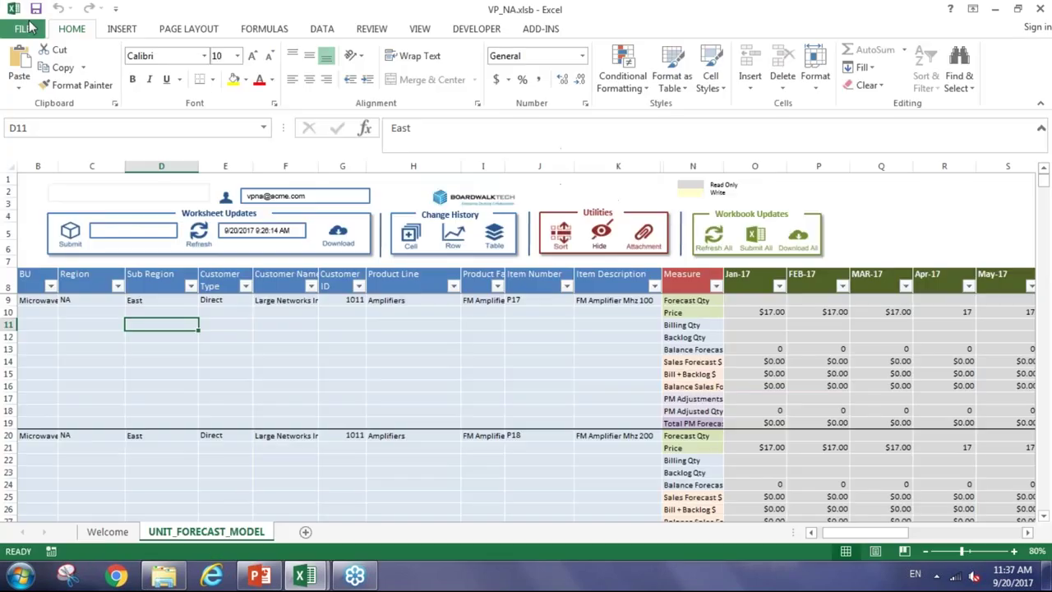
pyautogui.click(164, 349)
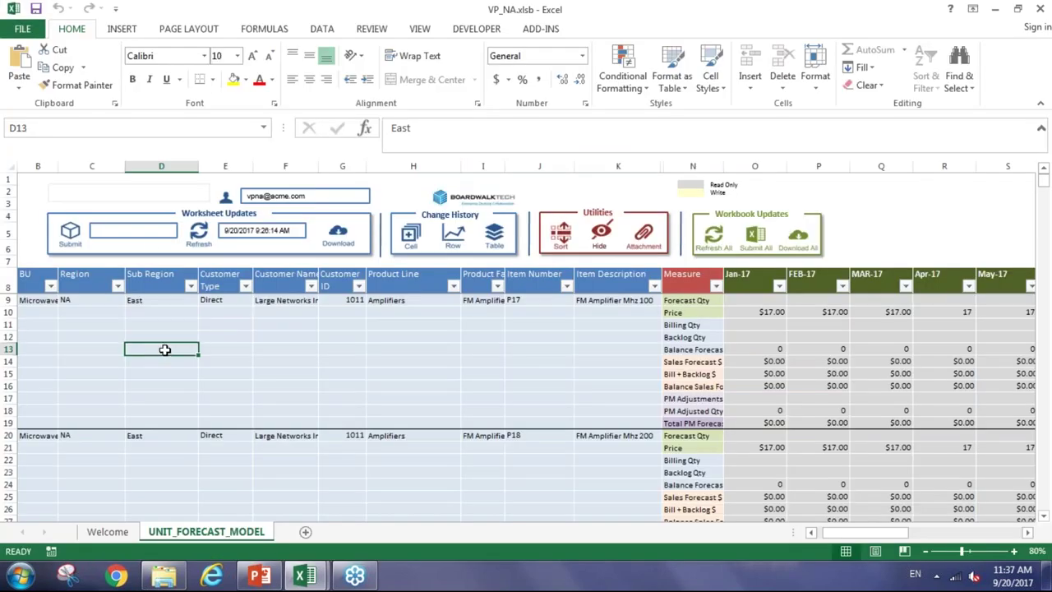
pyautogui.moveTo(314, 576)
pyautogui.click(356, 515)
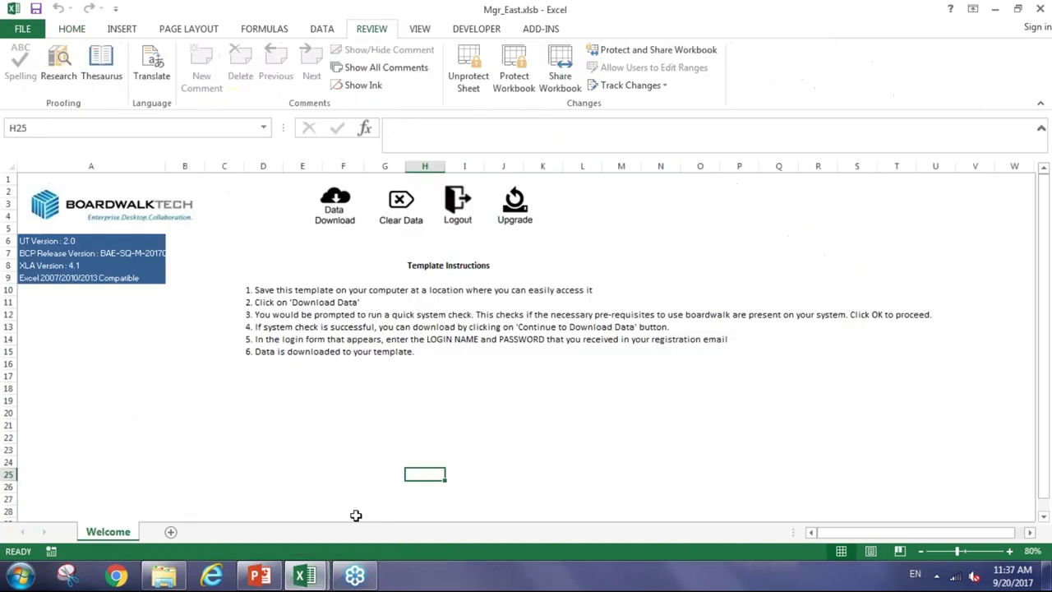
pyautogui.click(350, 476)
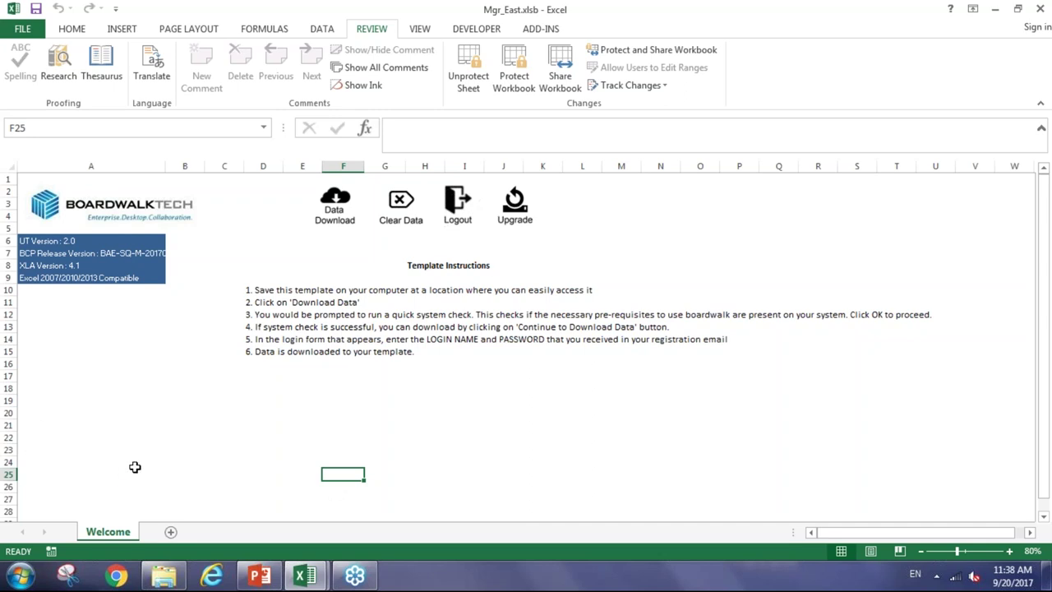
pyautogui.click(160, 456)
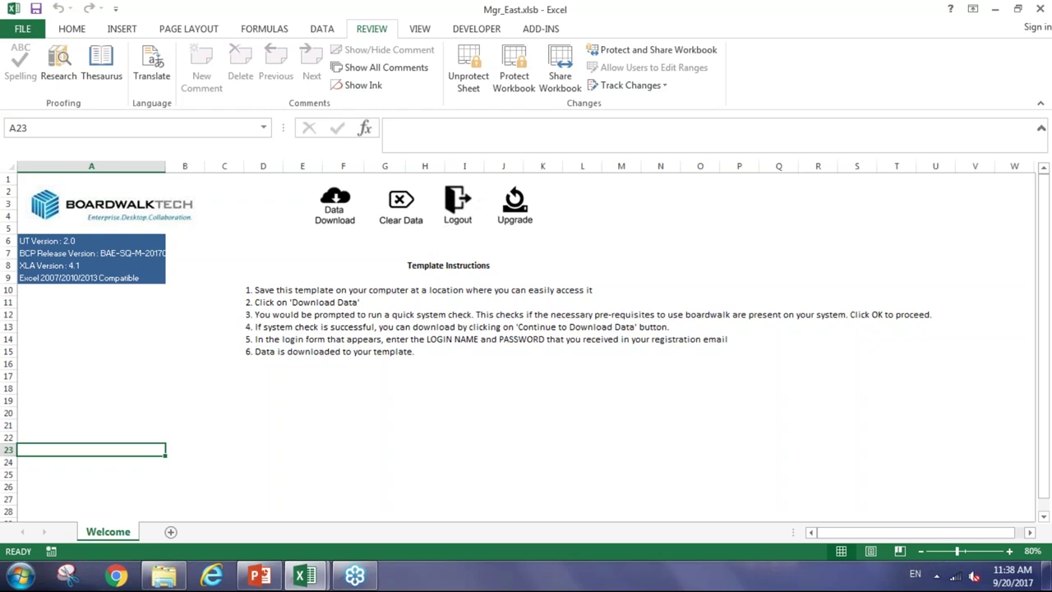
pyautogui.click(285, 449)
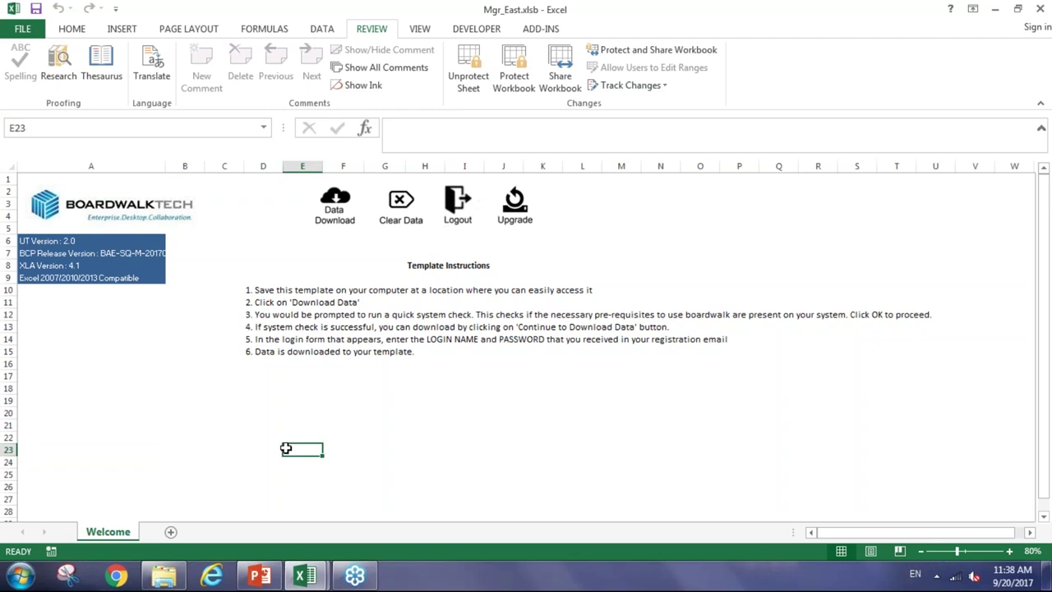
pyautogui.click(315, 252)
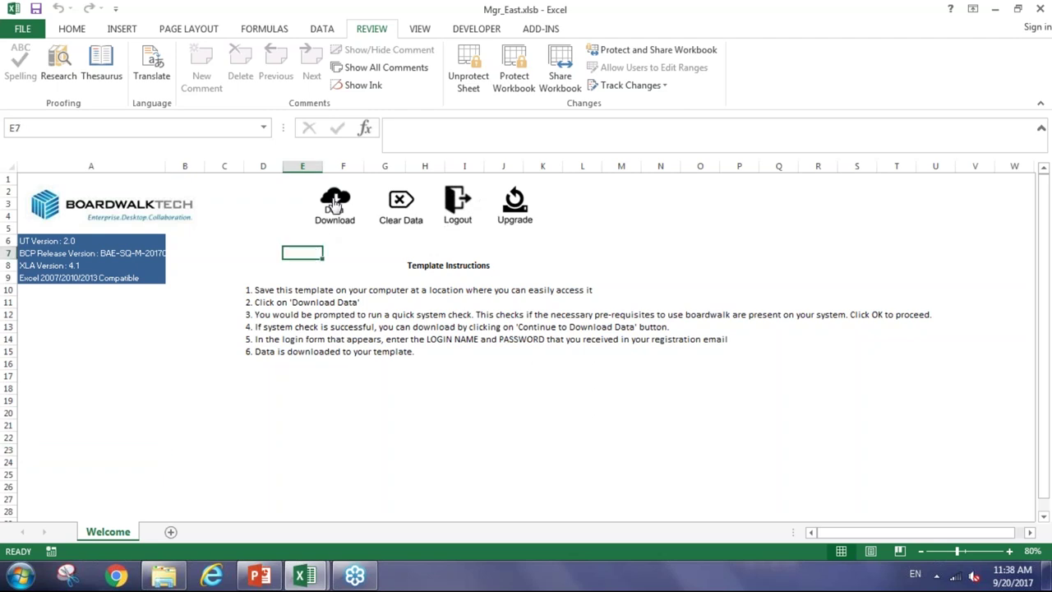
# Run the Data Download system check and continue past the passed checks to the Login Form
pyautogui.click(335, 204)
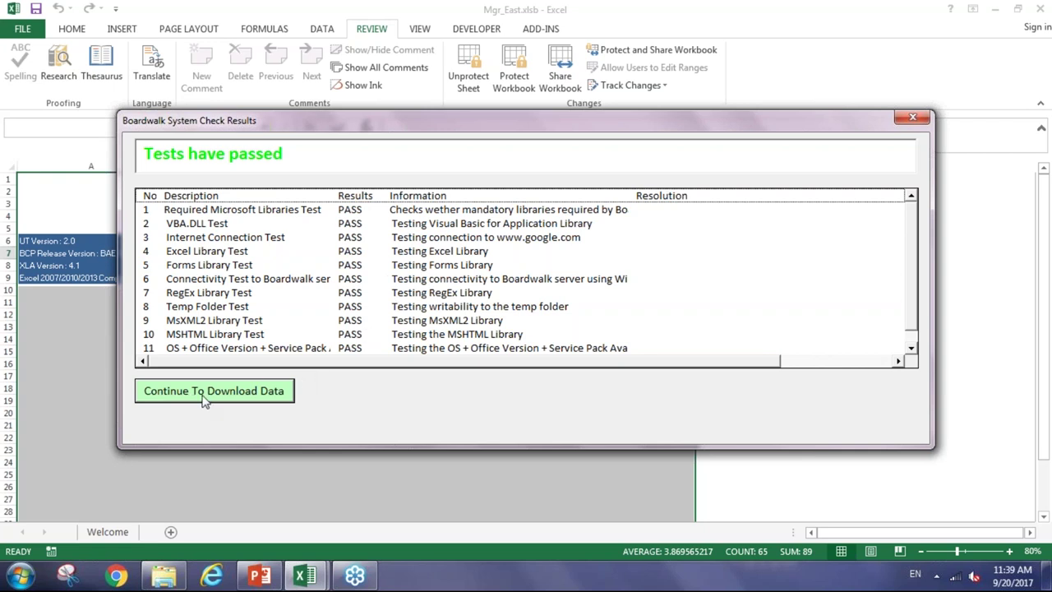
pyautogui.click(205, 392)
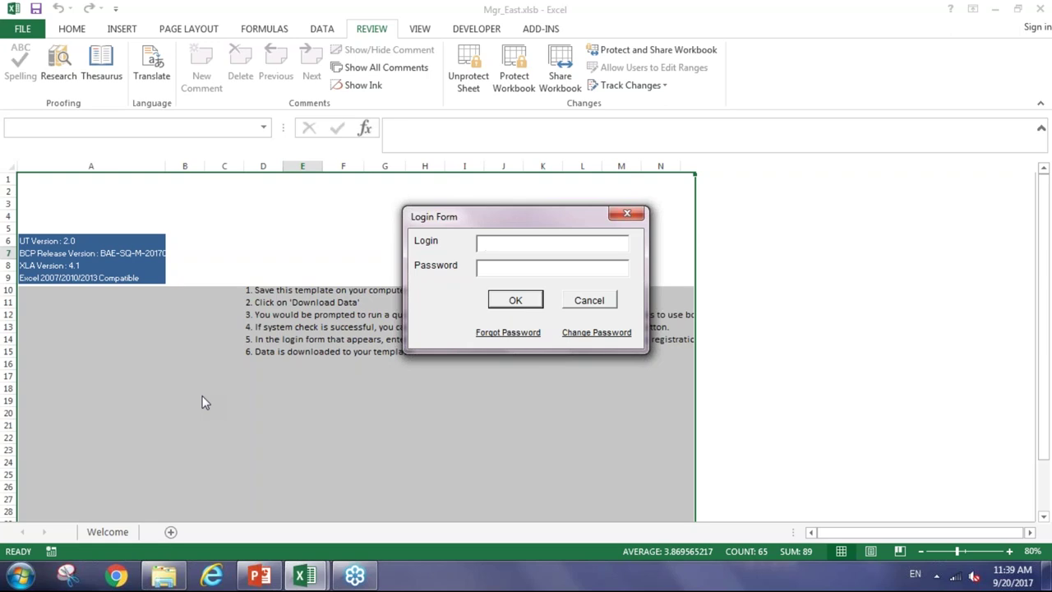
# Attempt a login with a mistyped e-mail and password, dismiss the failure, and start correcting the login
pyautogui.click(499, 242)
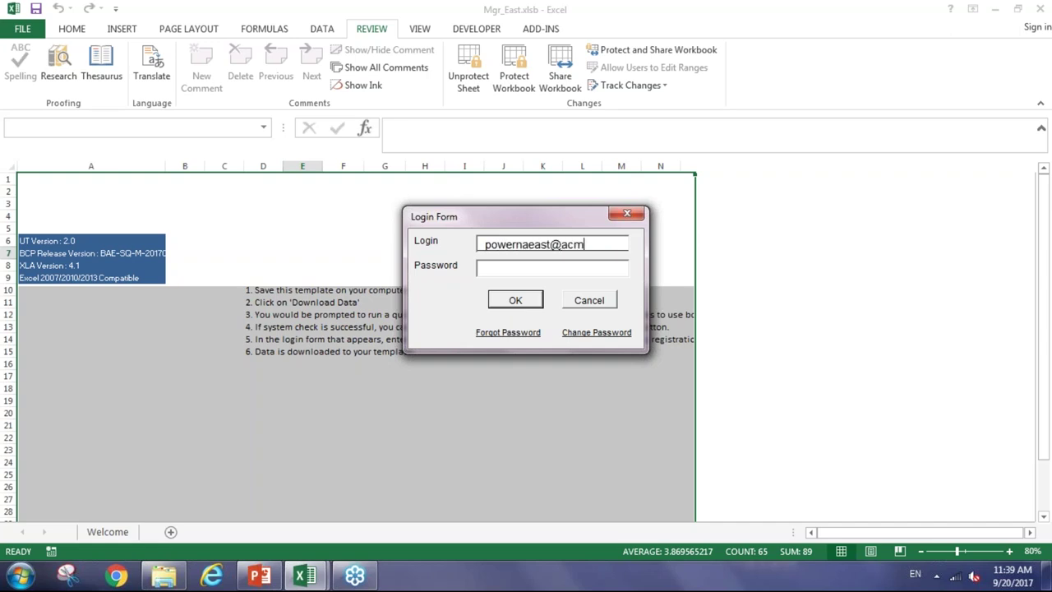
pyautogui.click(493, 267)
pyautogui.write('*')
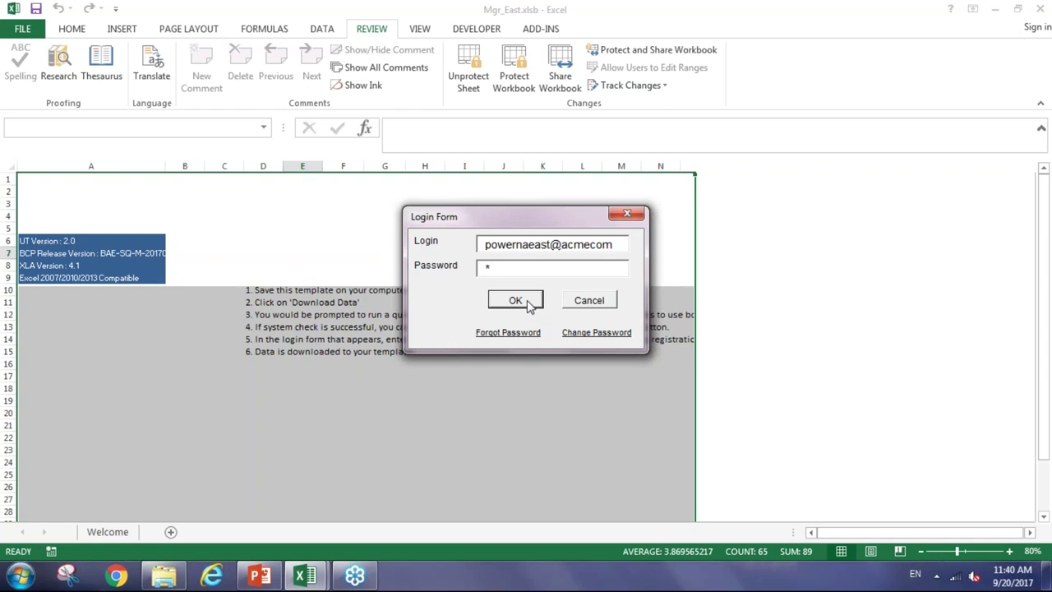
pyautogui.click(530, 303)
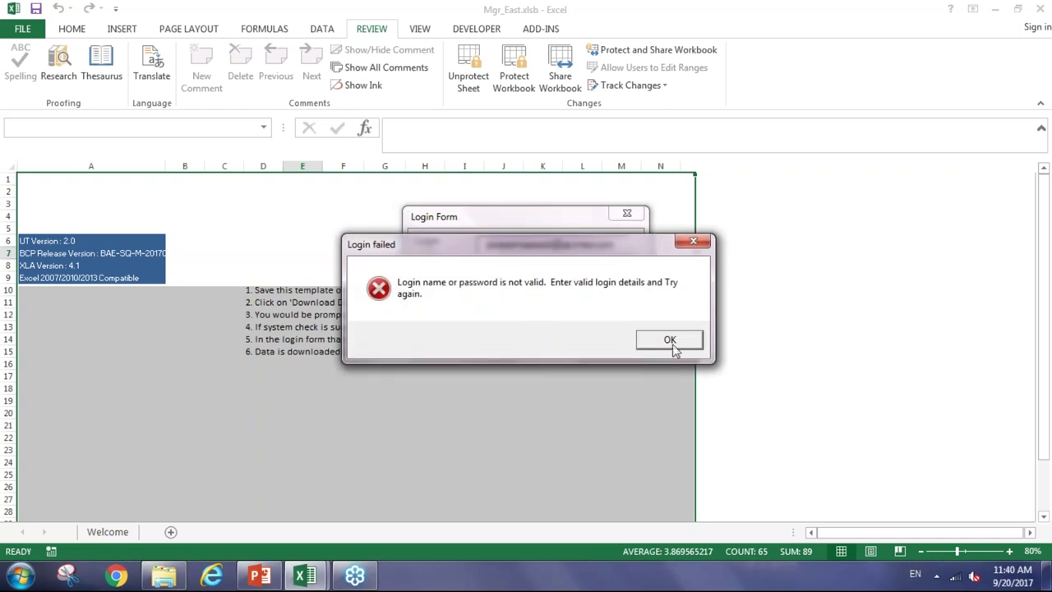
pyautogui.click(665, 339)
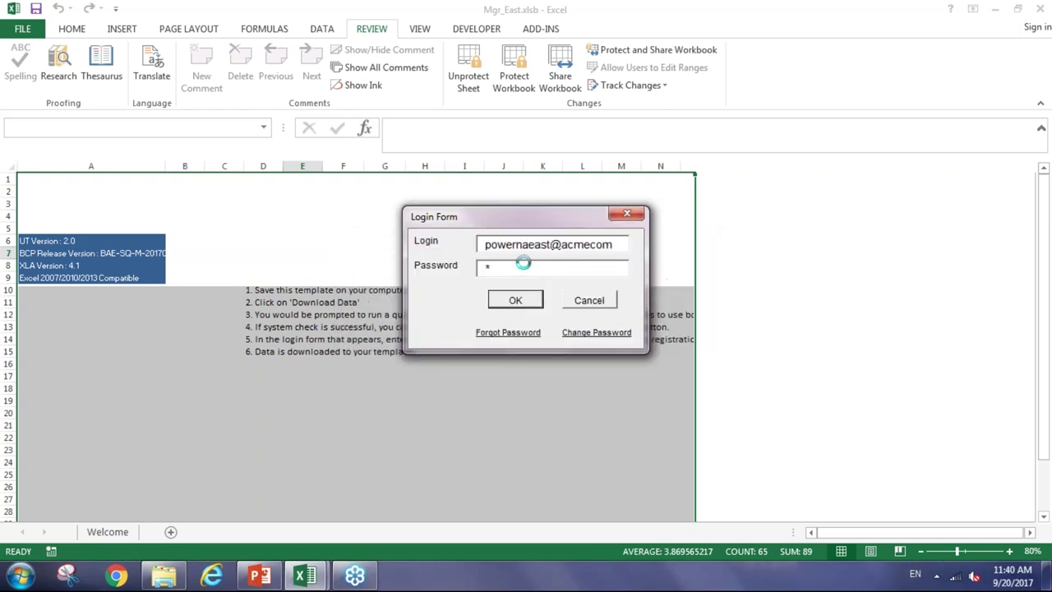
pyautogui.click(512, 244)
pyautogui.press('Right')
# Cancel the old form, rerun Download past the system check, and enter the corrected login e-mail and password
pyautogui.click(590, 304)
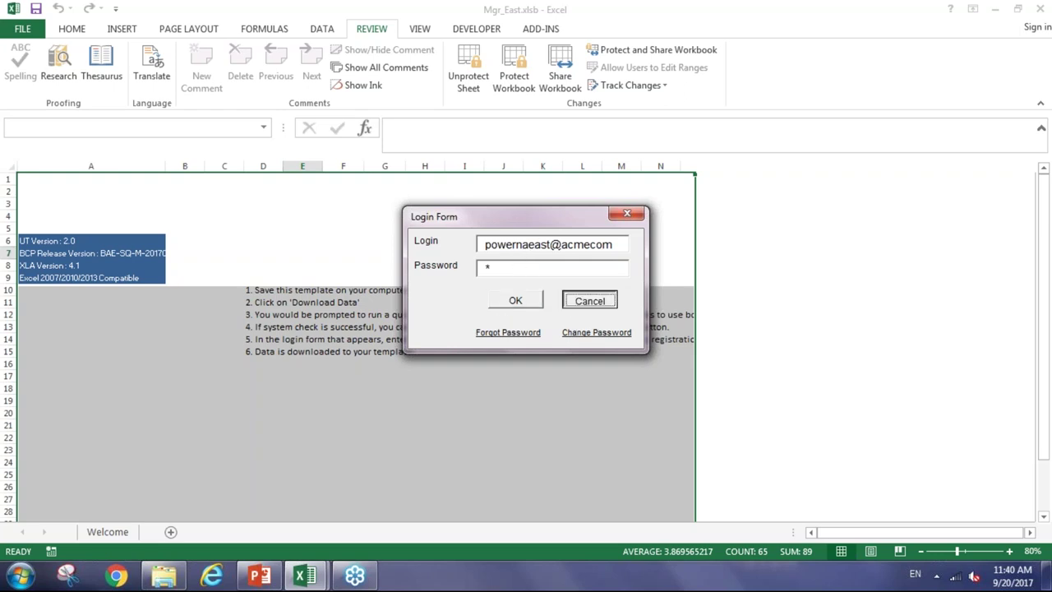
pyautogui.click(400, 304)
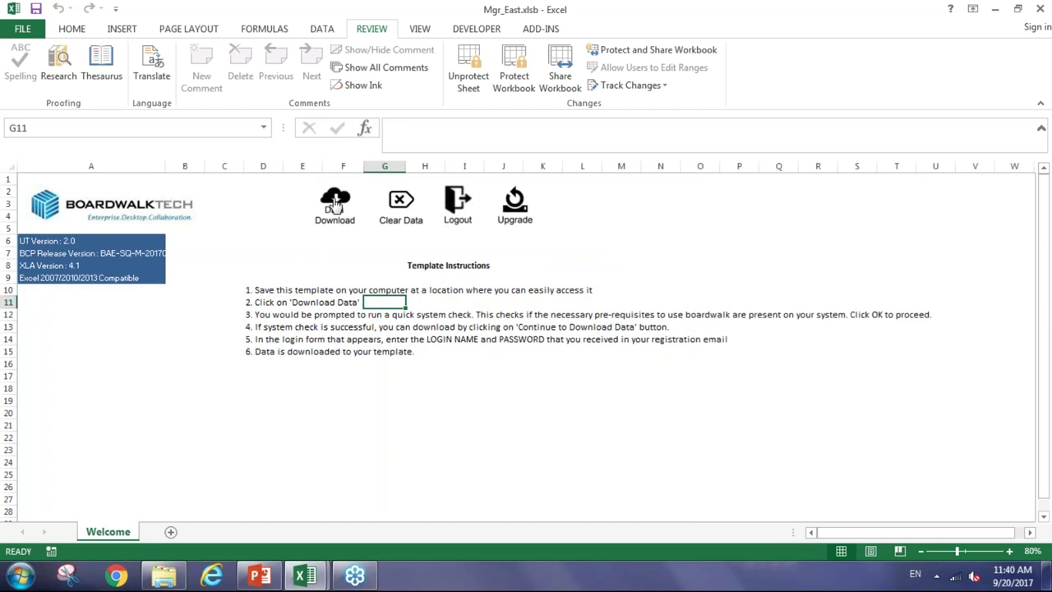
pyautogui.click(335, 205)
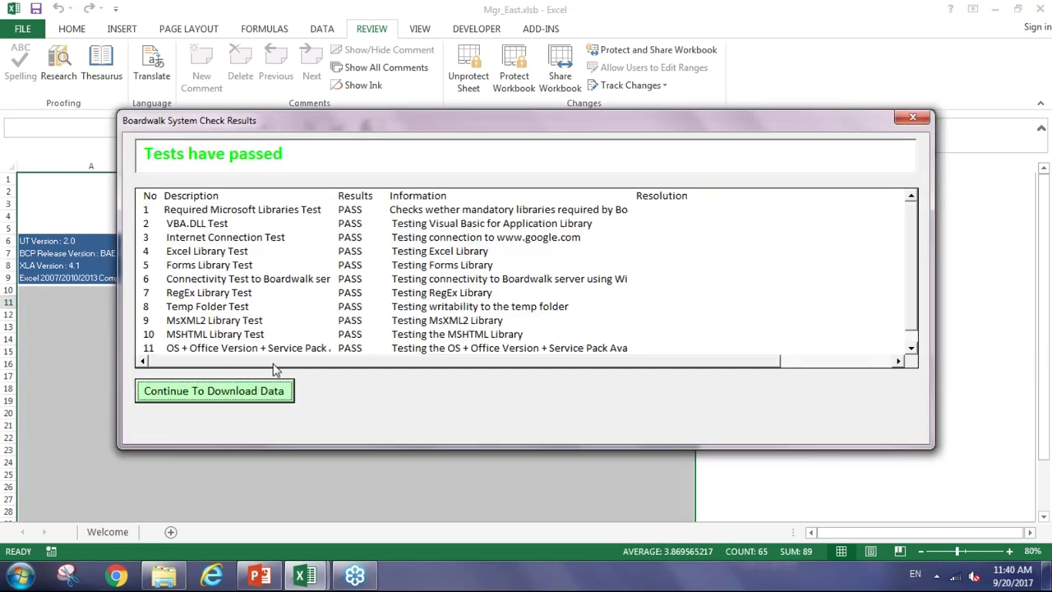
pyautogui.click(247, 396)
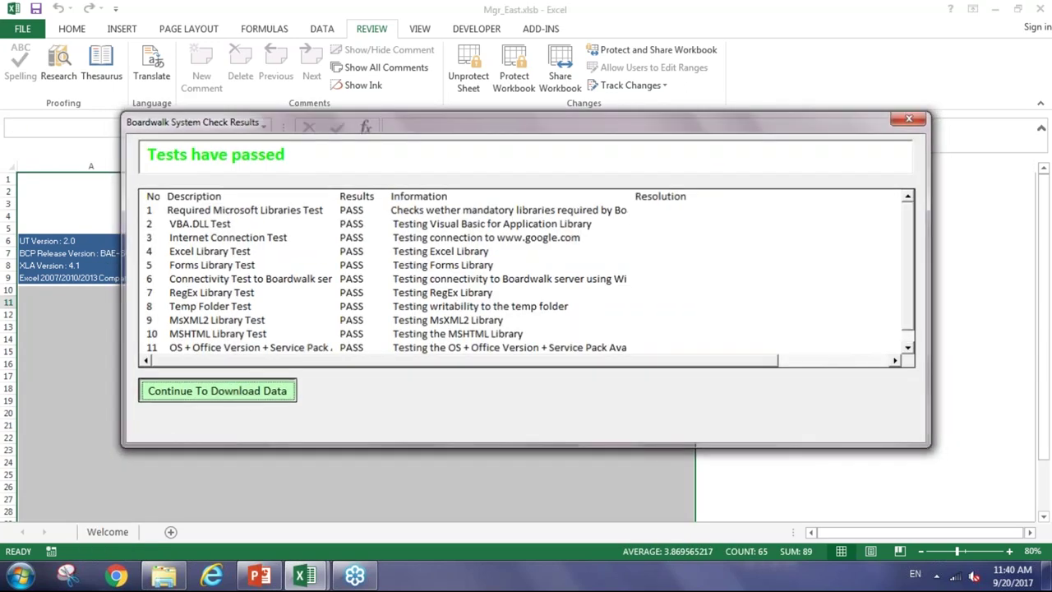
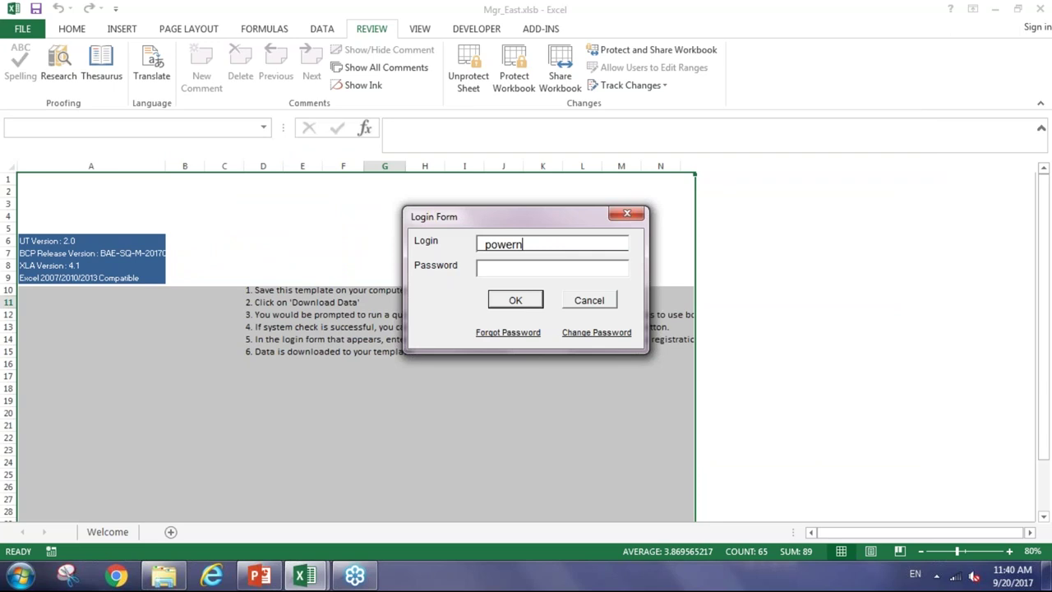
pyautogui.press('Tab')
pyautogui.write('*')
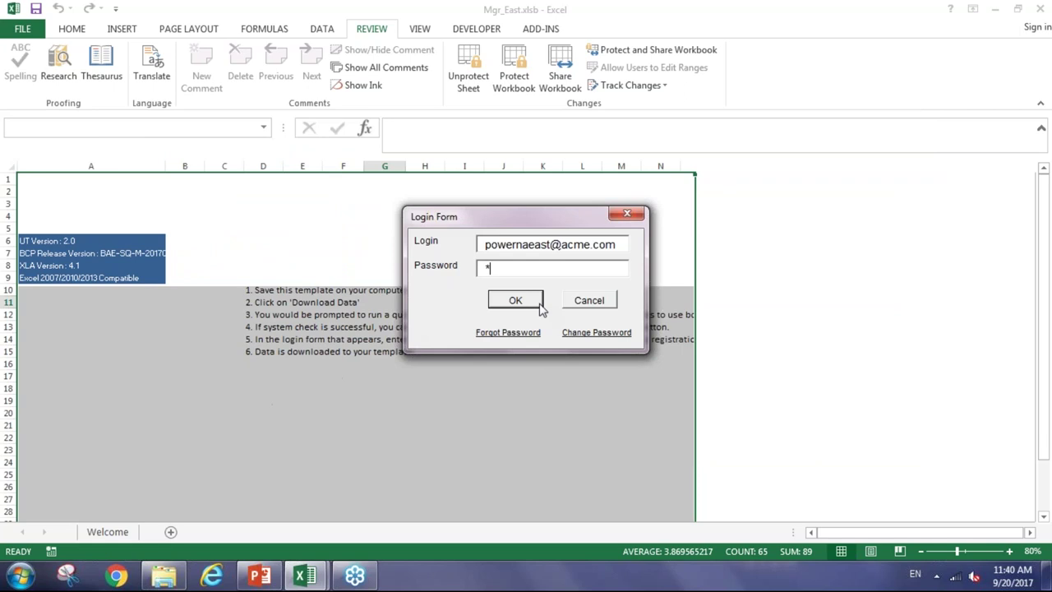
# Sign in with the entered credentials and check the downloaded P18 customer ID on UNIT_FORECAST_MODEL
pyautogui.click(515, 301)
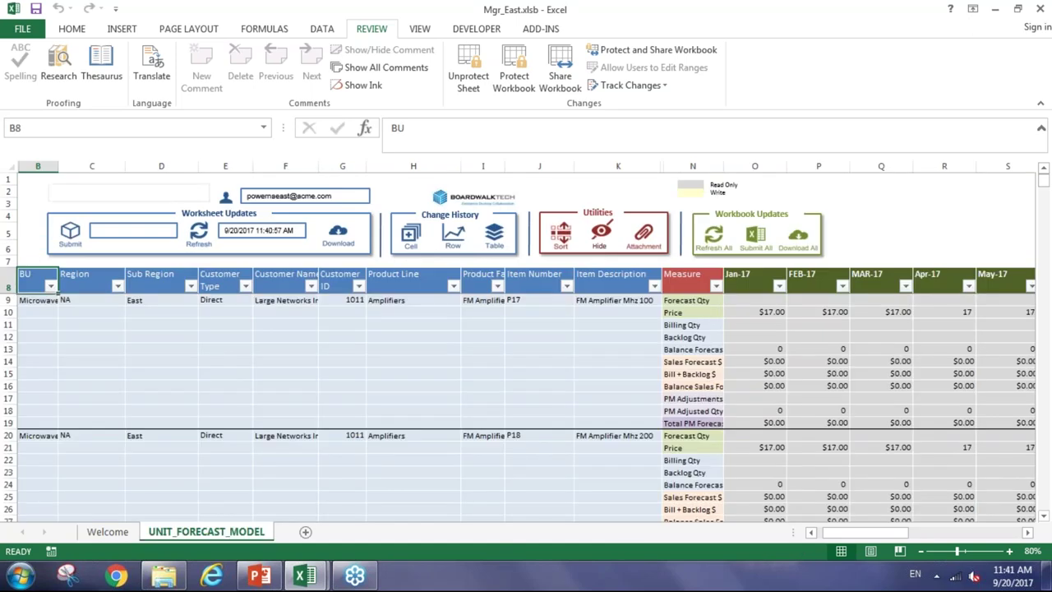
pyautogui.click(337, 473)
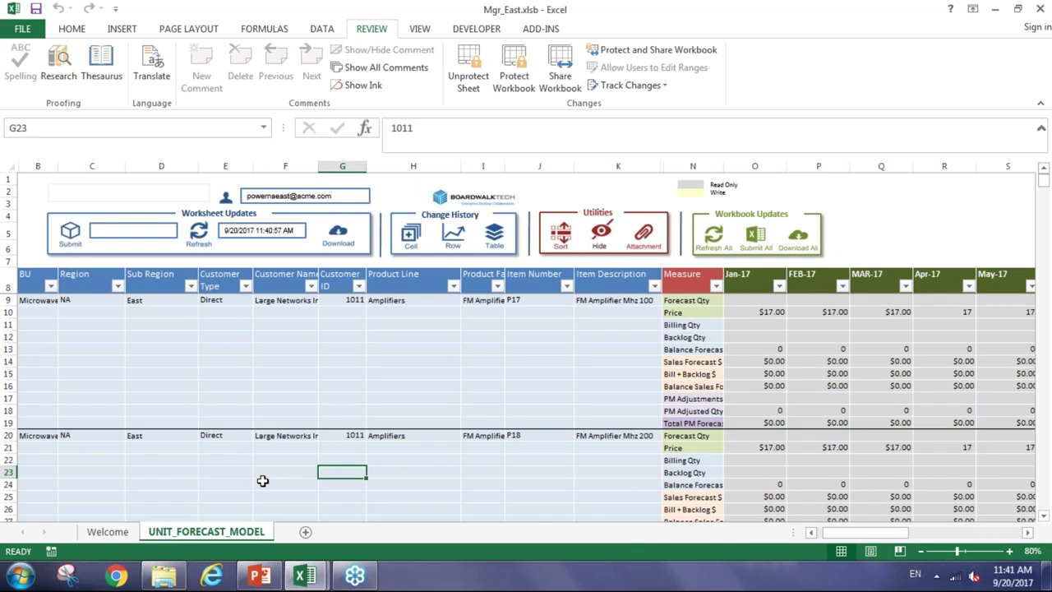
# Review the Large Networks Inc, Direct, East and Amplifiers values for P17, then save Mgr_East.xlsb
pyautogui.click(289, 385)
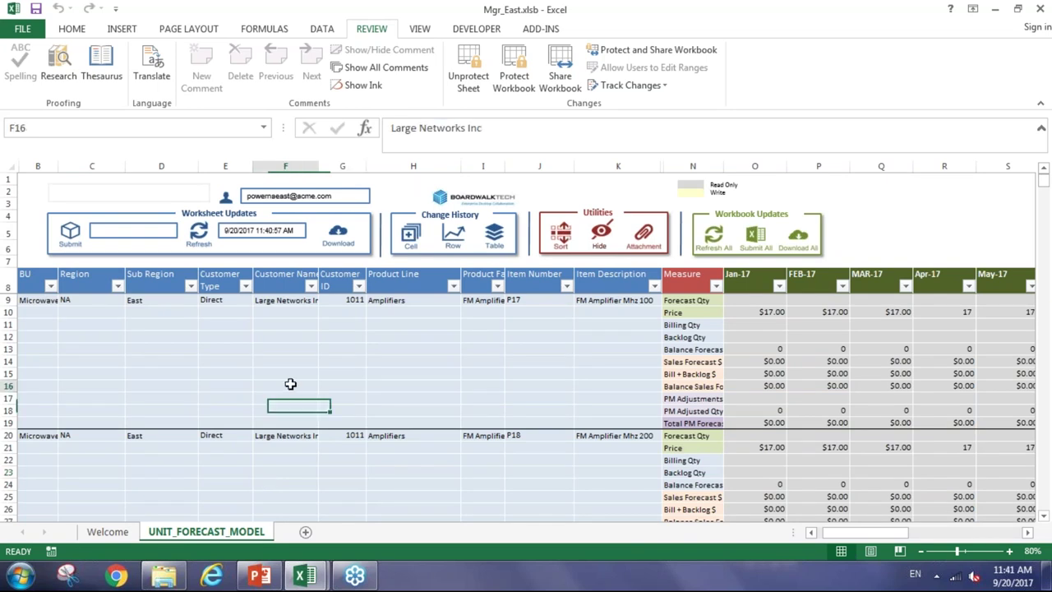
pyautogui.click(221, 336)
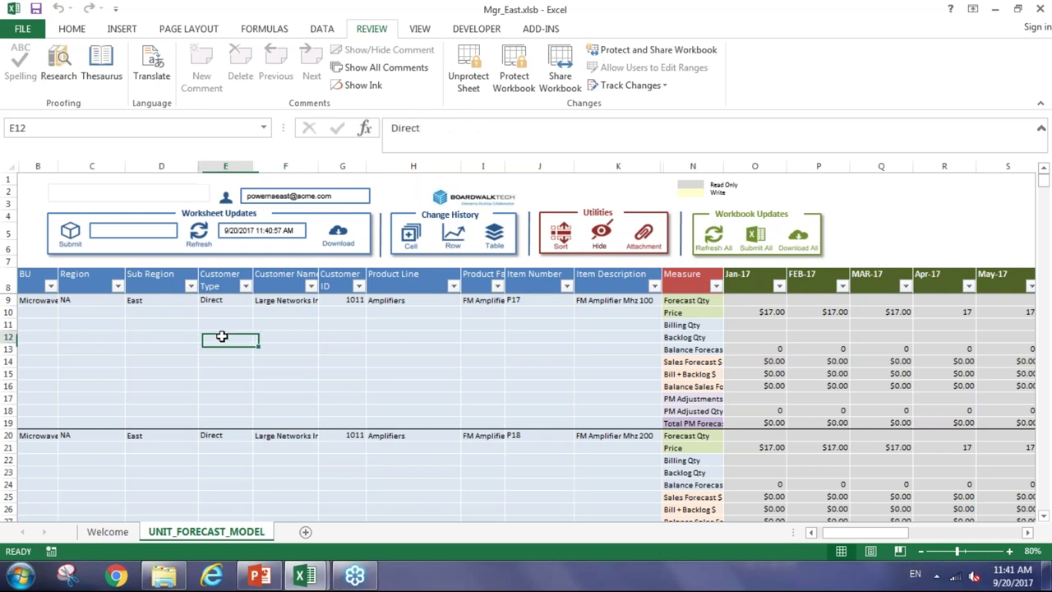
pyautogui.click(190, 285)
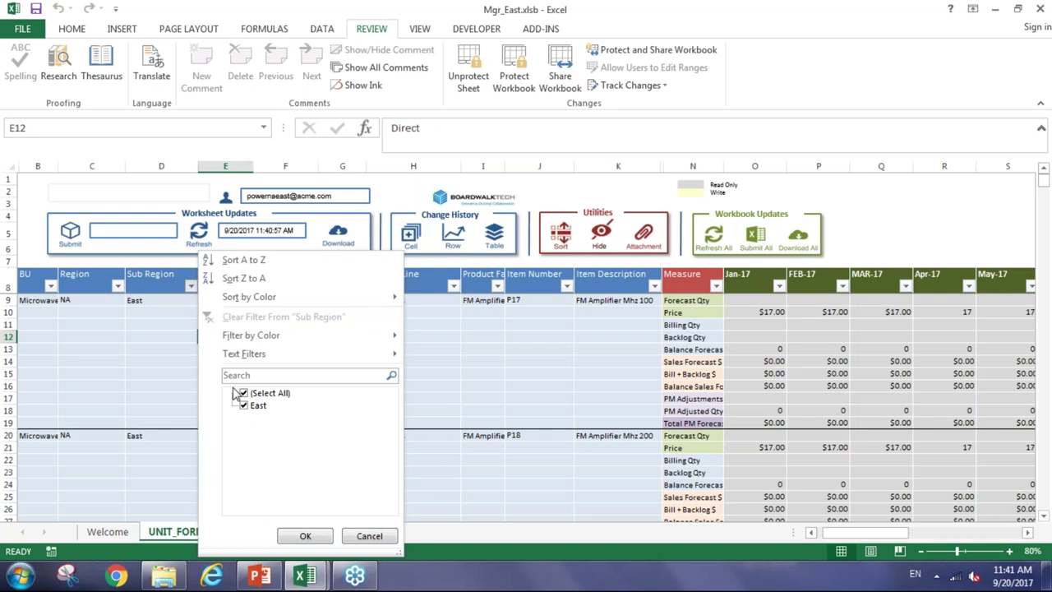
pyautogui.click(157, 381)
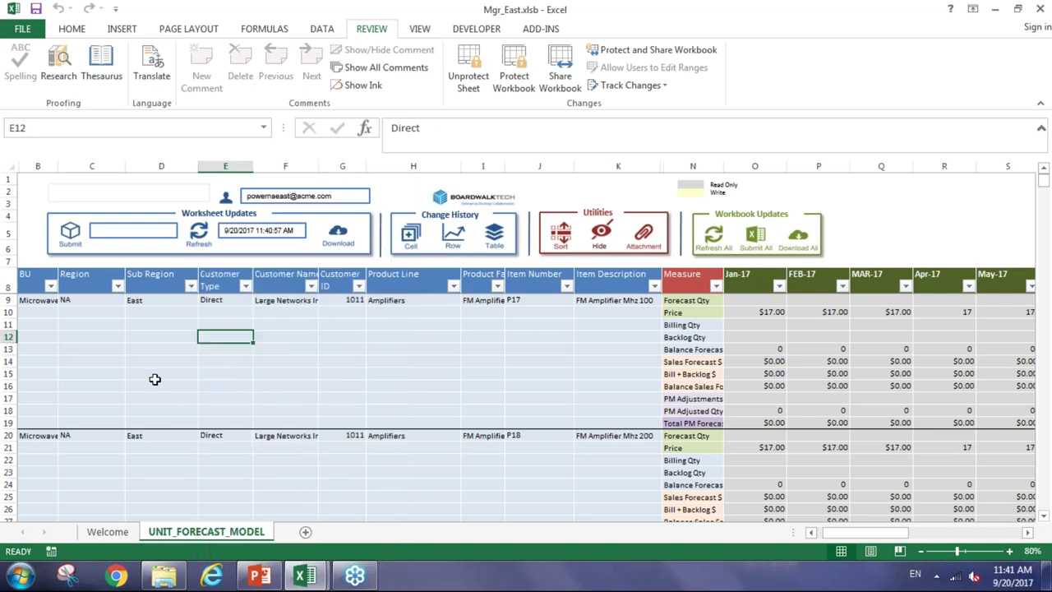
pyautogui.click(154, 382)
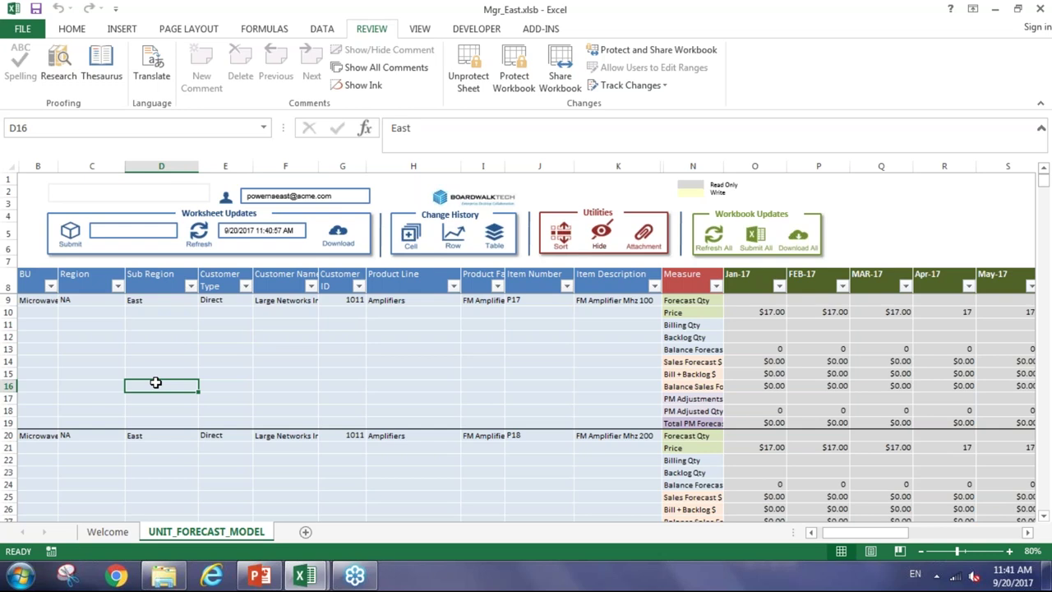
pyautogui.click(157, 301)
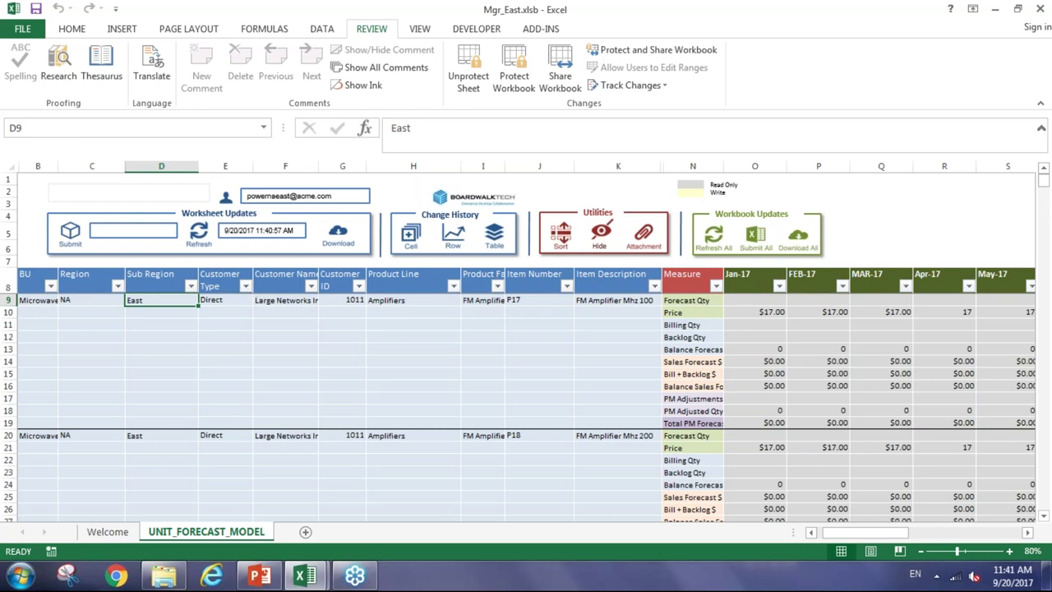
pyautogui.click(378, 334)
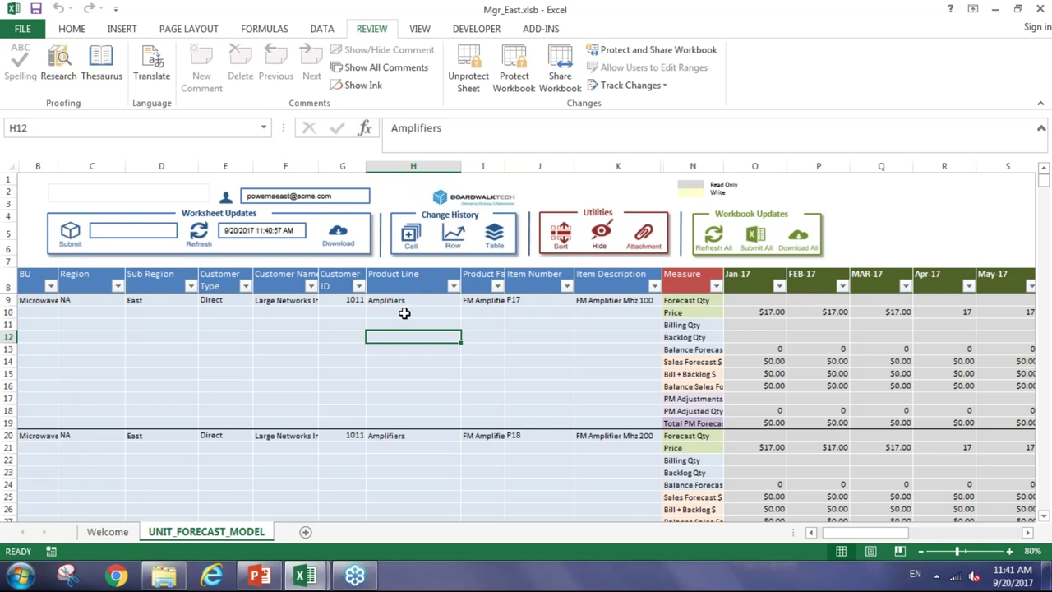
pyautogui.click(404, 313)
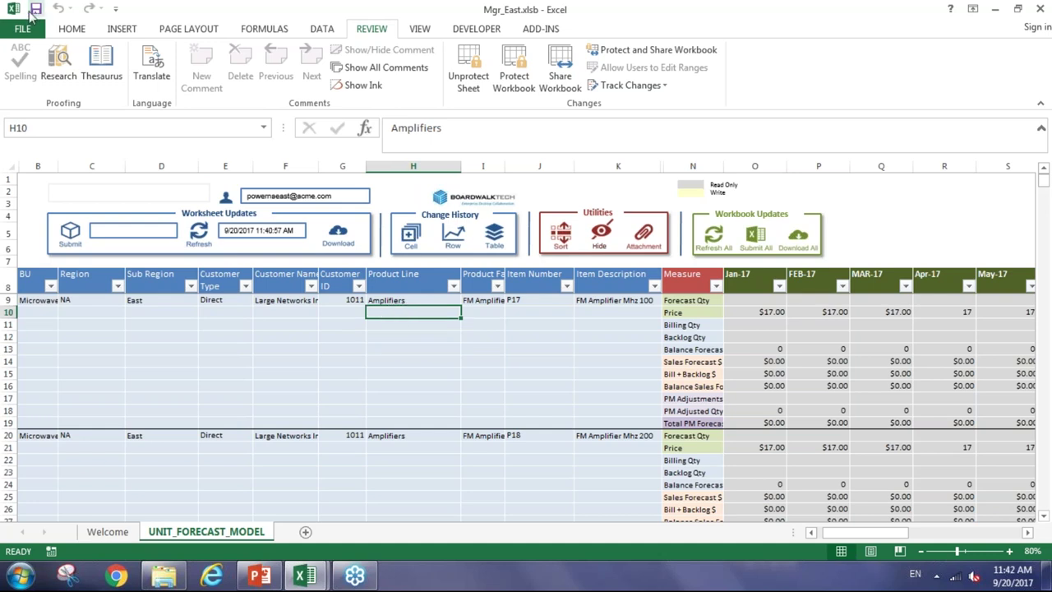
pyautogui.click(35, 10)
pyautogui.click(305, 359)
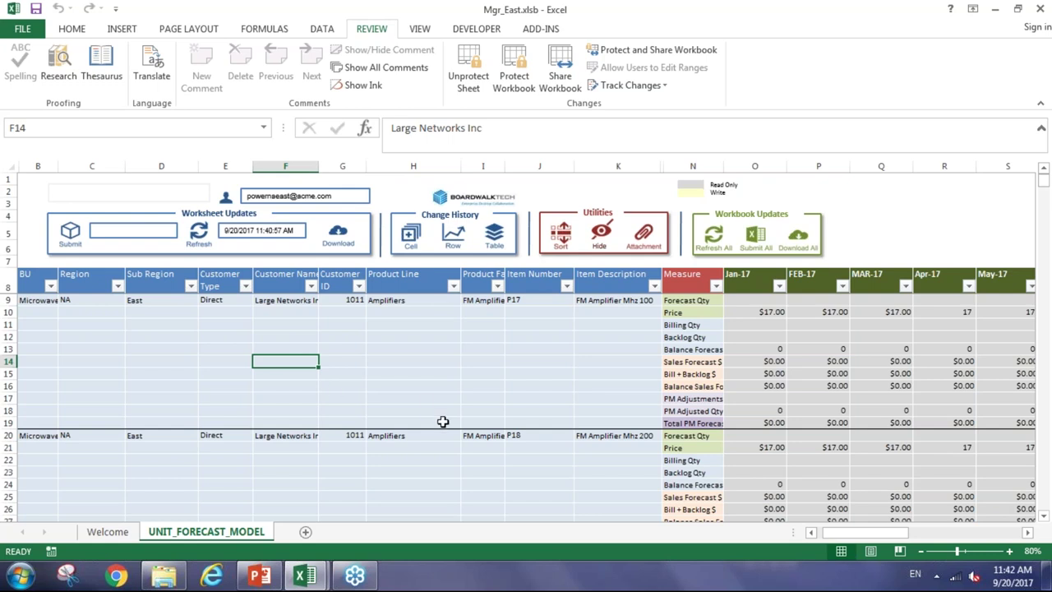
# Enter 4001 as P17's Sep-17 Forecast Qty in W9, confirm it reads 4,001, and scroll back
pyautogui.moveTo(837, 533); pyautogui.dragTo(880, 540)
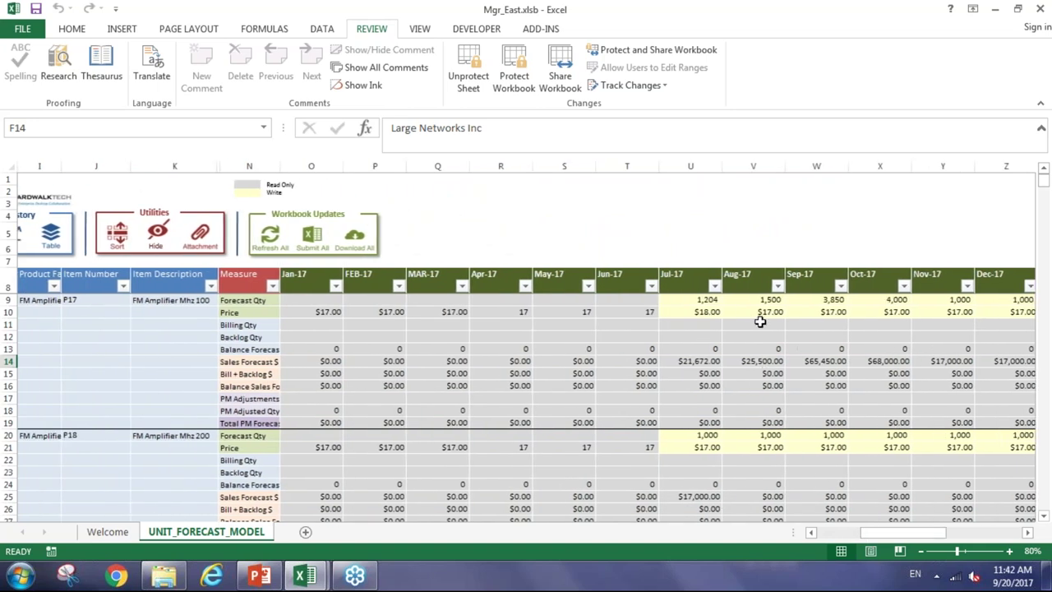
pyautogui.click(803, 300)
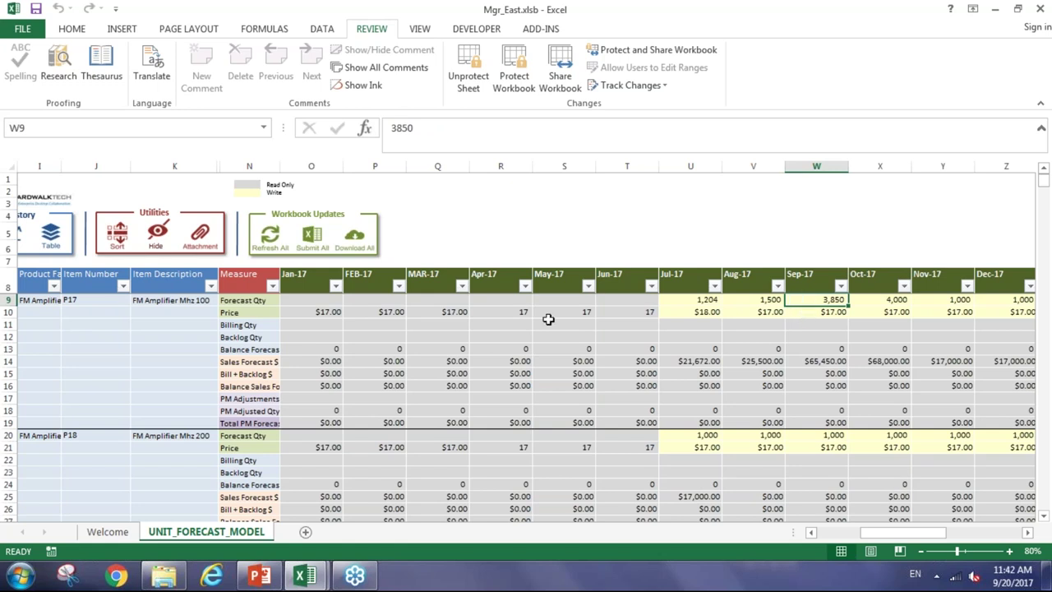
pyautogui.click(247, 301)
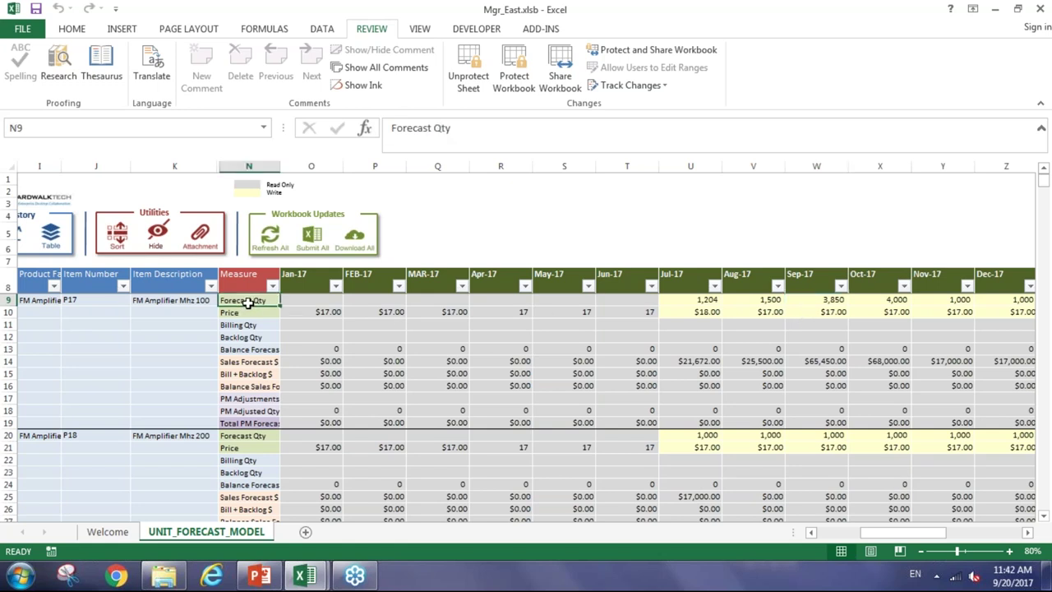
pyautogui.click(73, 300)
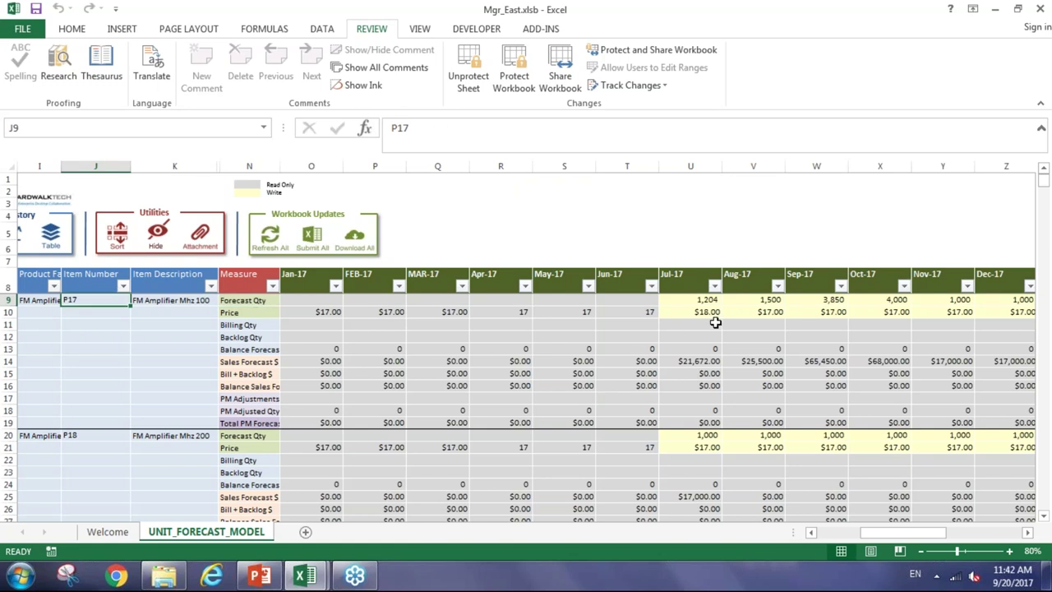
pyautogui.click(798, 300)
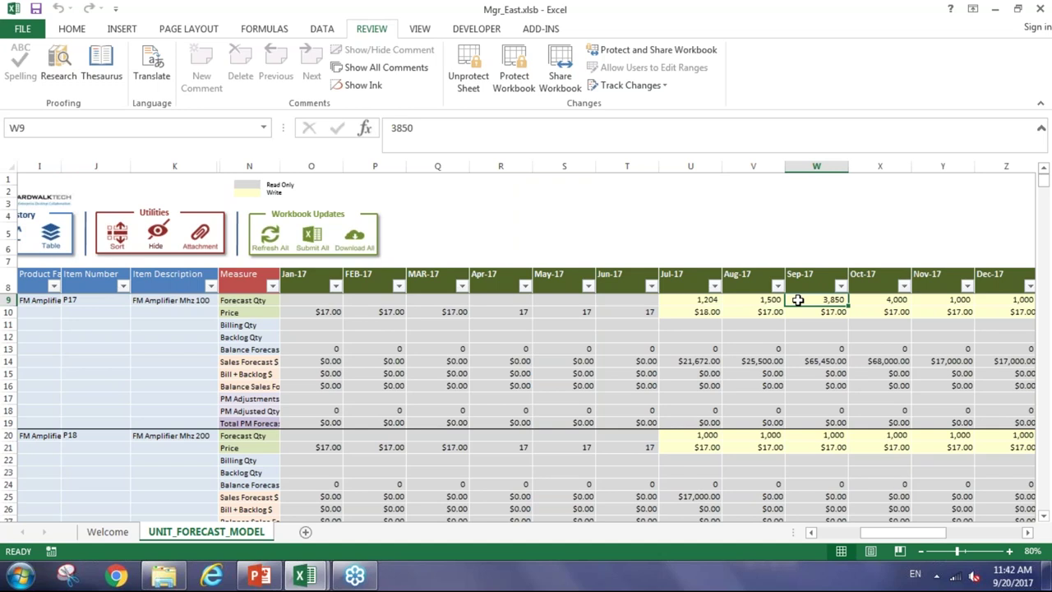
pyautogui.write('4001')
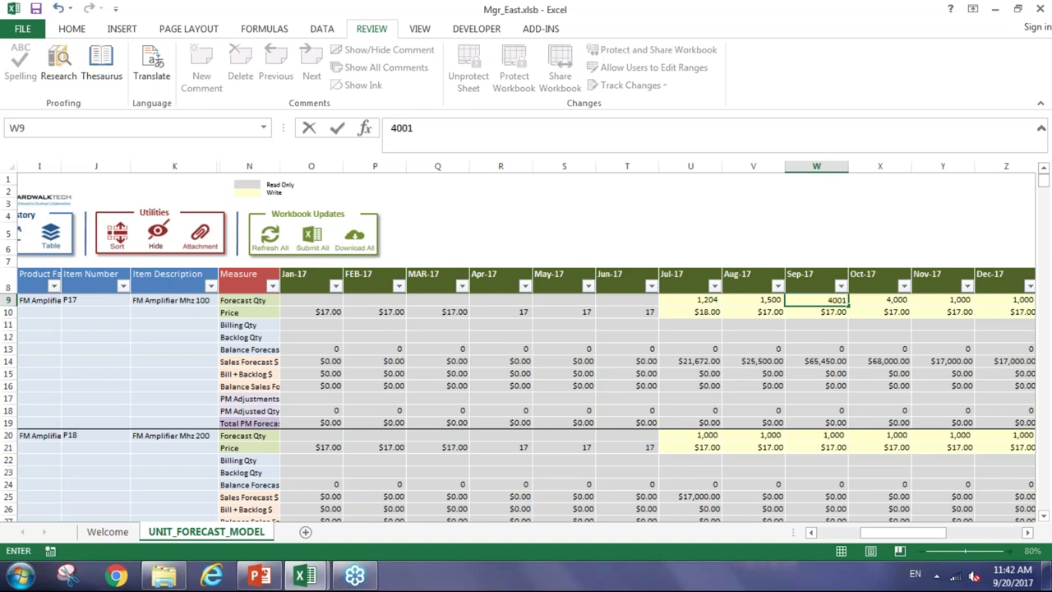
pyautogui.press('Return')
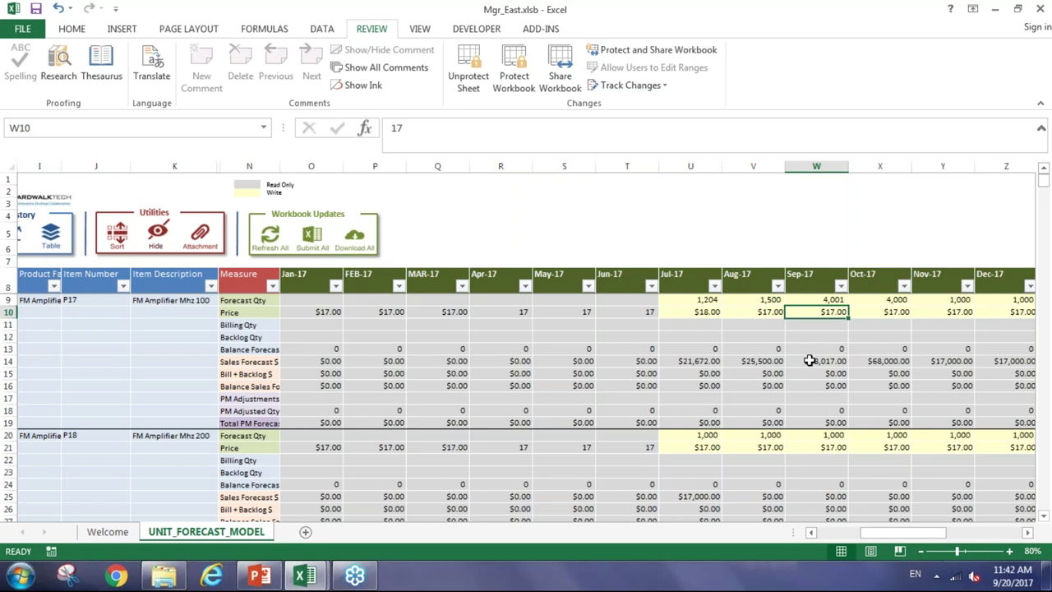
pyautogui.click(814, 301)
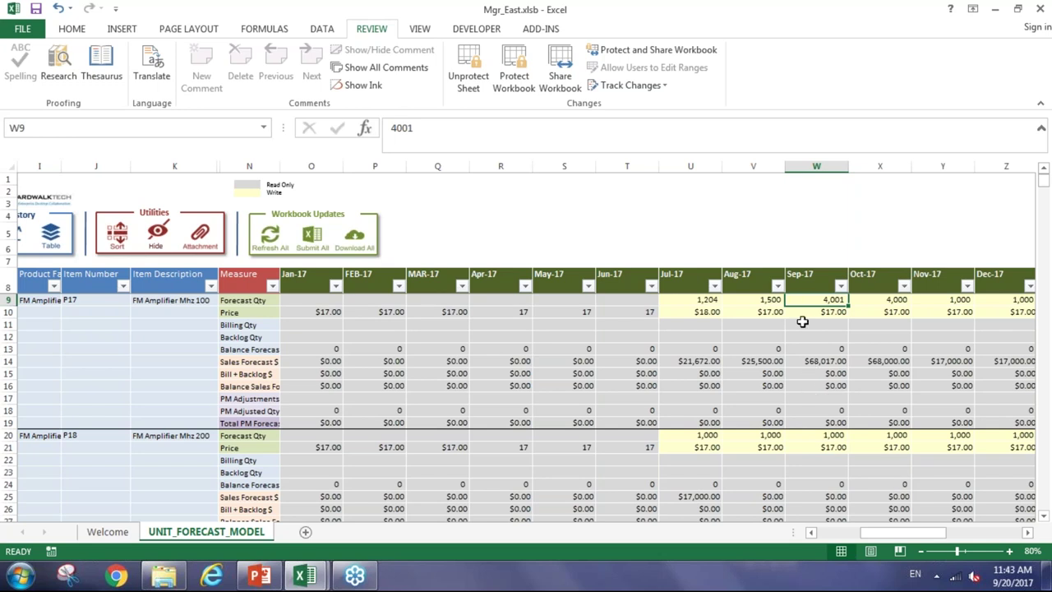
pyautogui.moveTo(904, 532); pyautogui.dragTo(863, 533)
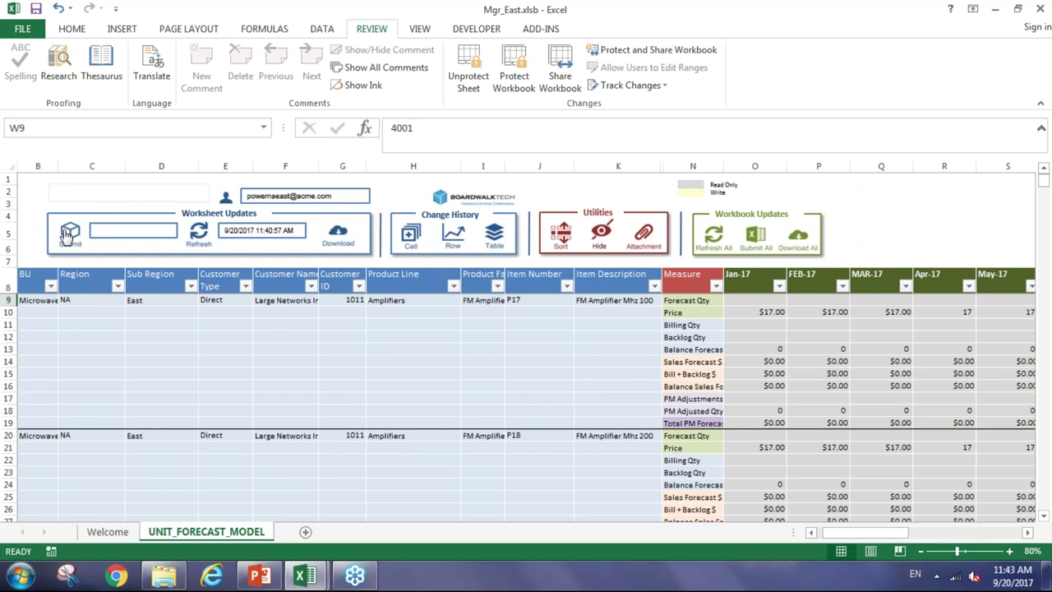
# Submit with the transaction comment 'this is my Sept Fcst' and acknowledge the success message
pyautogui.click(70, 234)
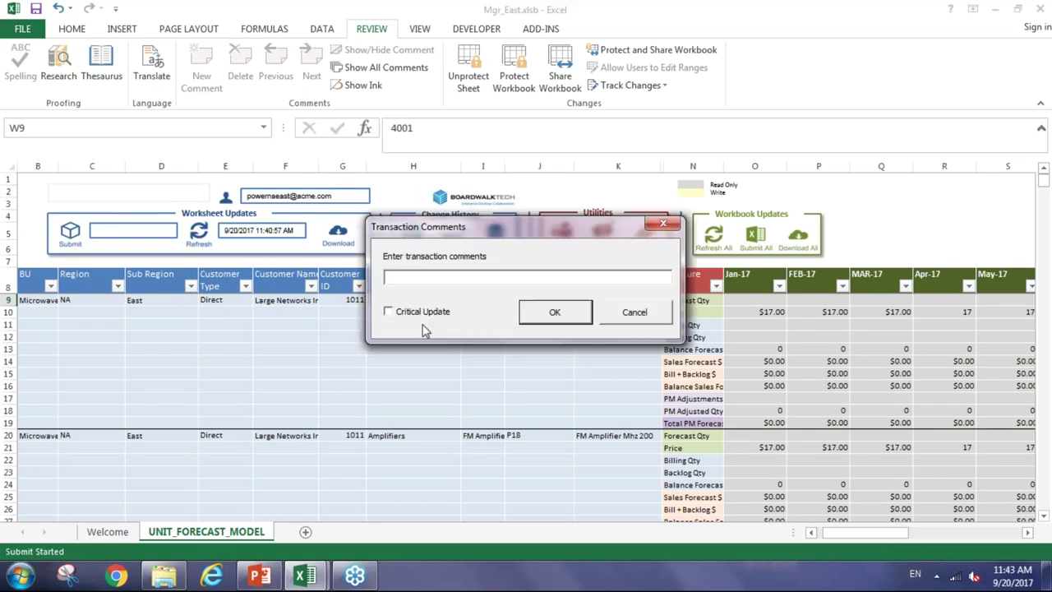
pyautogui.write('this is my Sept Fcst')
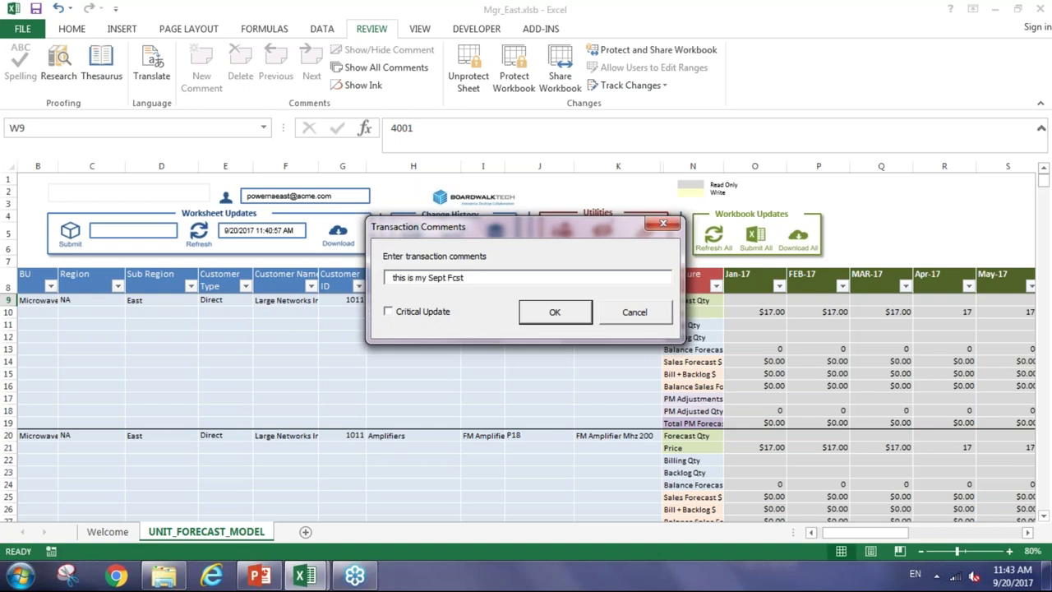
pyautogui.click(553, 313)
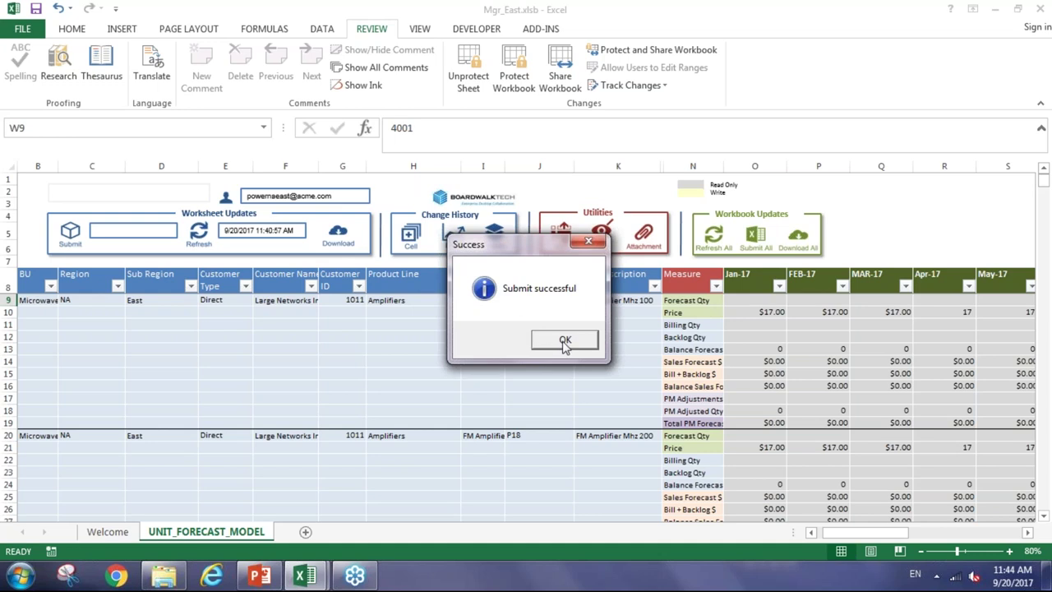
pyautogui.click(564, 342)
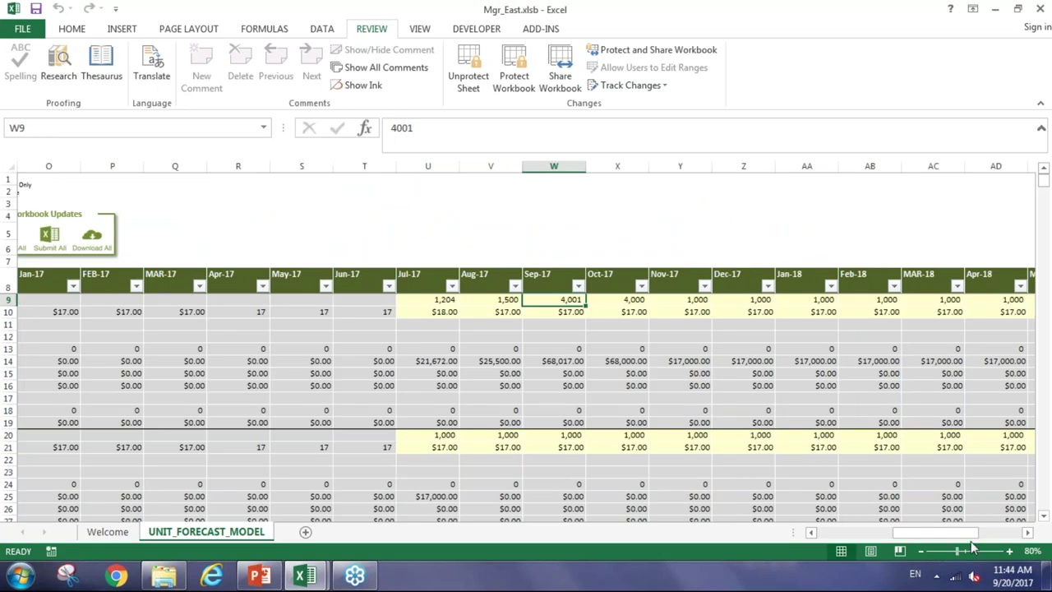
# Scroll Mgr_East back left, switch to the VP_NA.xlsb window, and select E12
pyautogui.moveTo(943, 532); pyautogui.dragTo(824, 536)
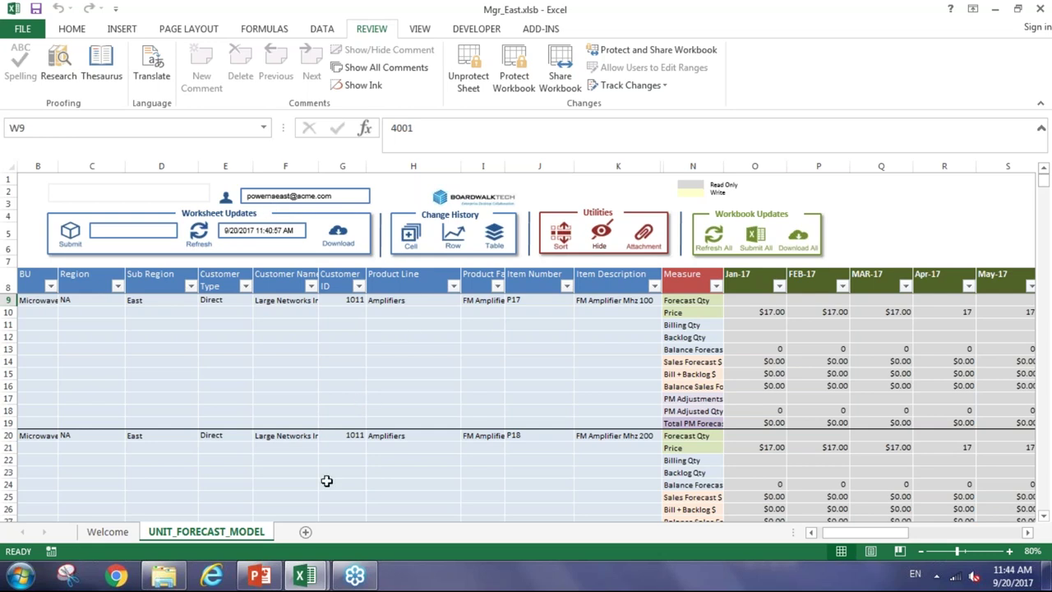
pyautogui.moveTo(307, 579)
pyautogui.click(215, 504)
pyautogui.click(236, 338)
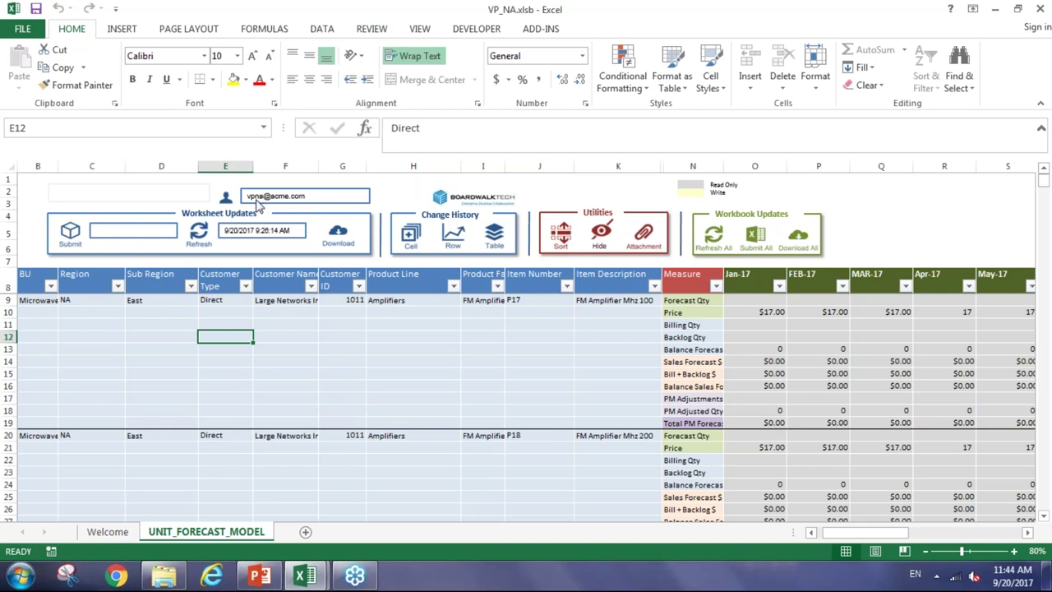
# Check item P17's customer row and its Sep-17 forecast quantity and price
pyautogui.click(265, 314)
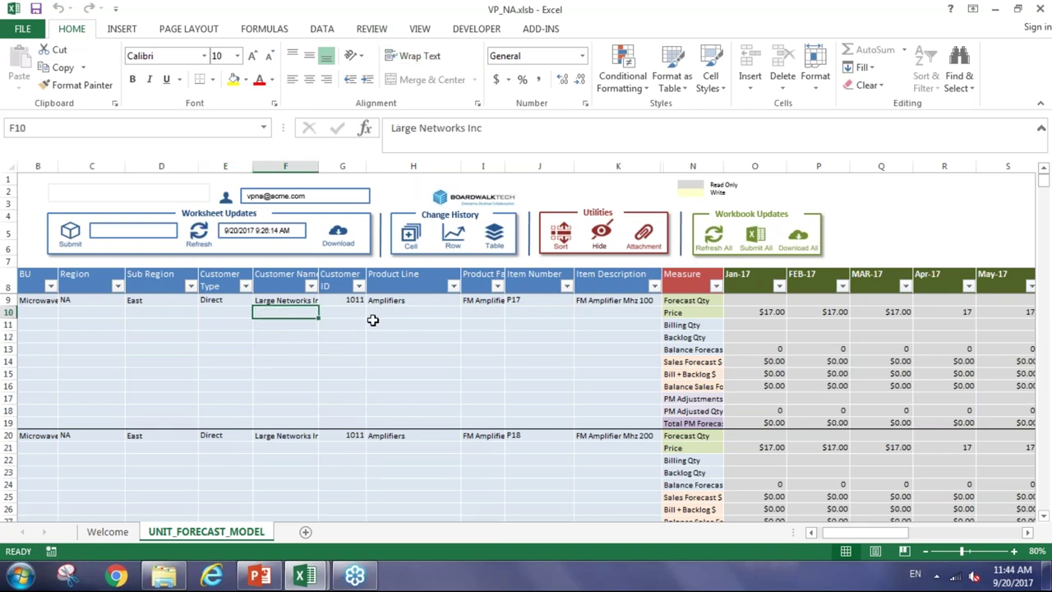
pyautogui.click(512, 302)
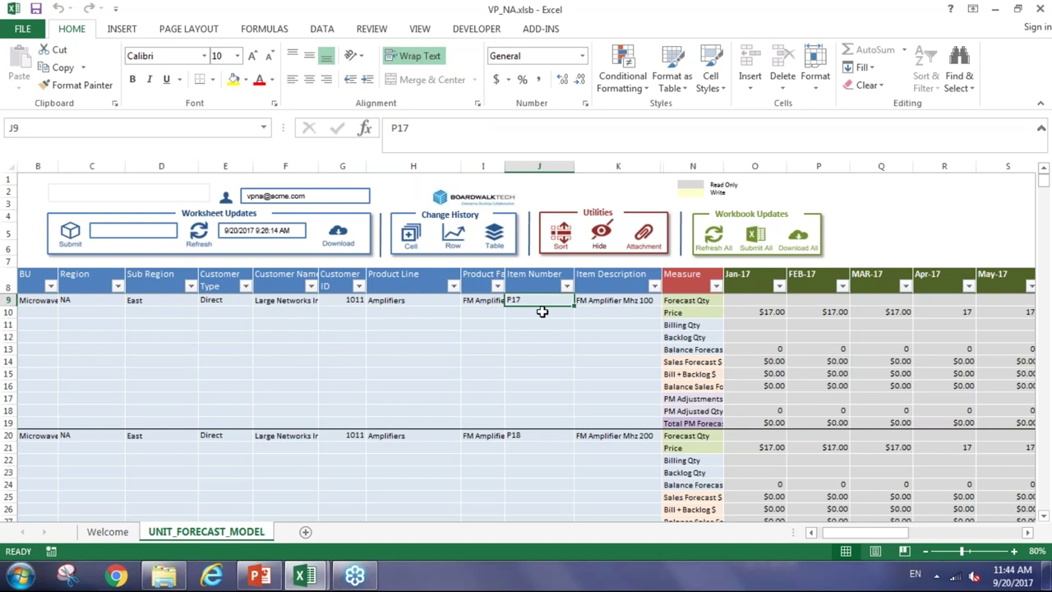
pyautogui.moveTo(857, 538); pyautogui.dragTo(906, 538)
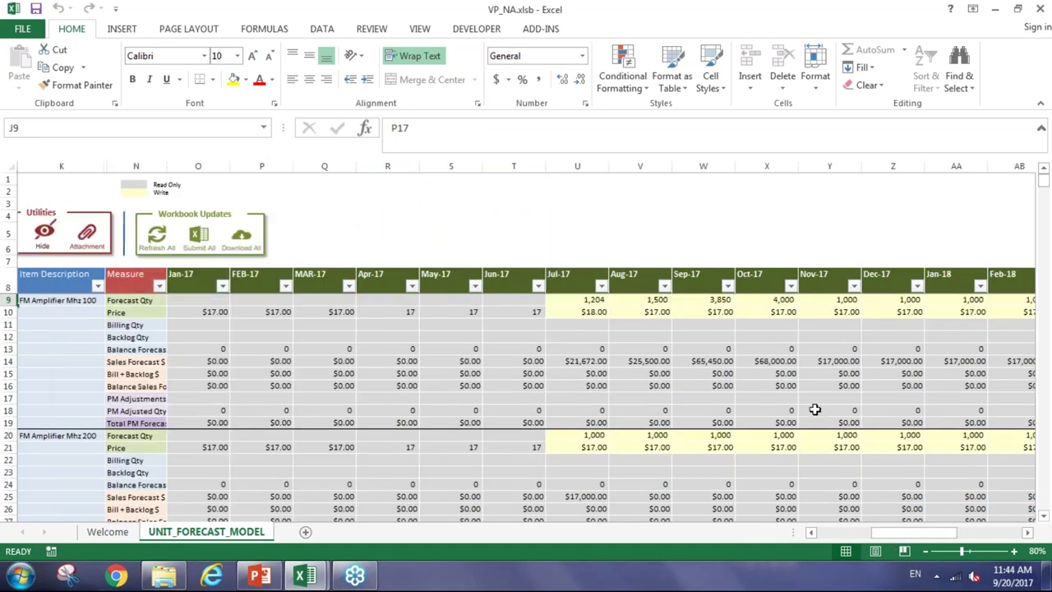
pyautogui.click(688, 302)
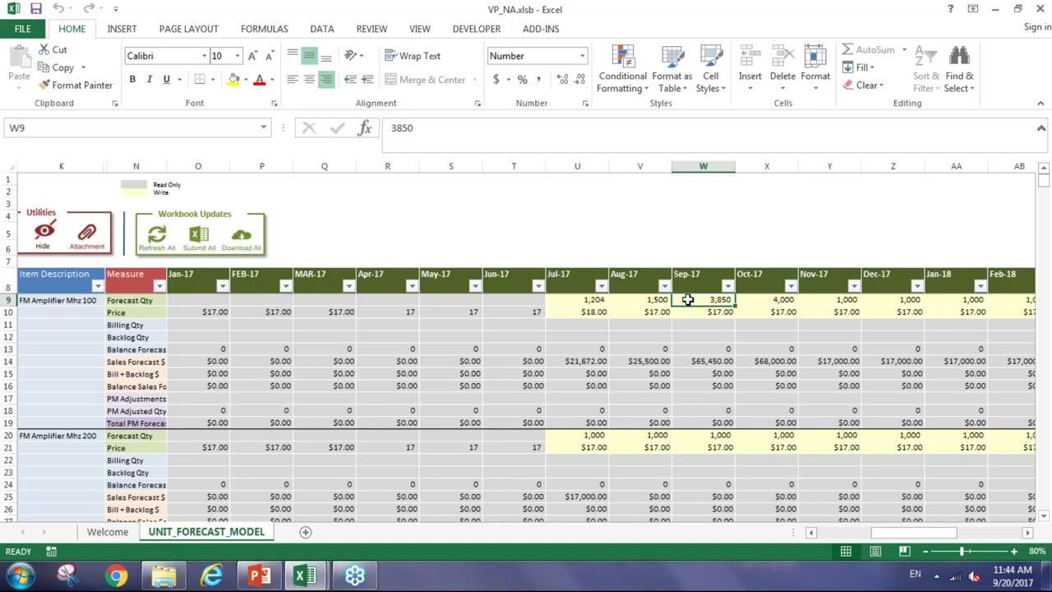
pyautogui.click(694, 311)
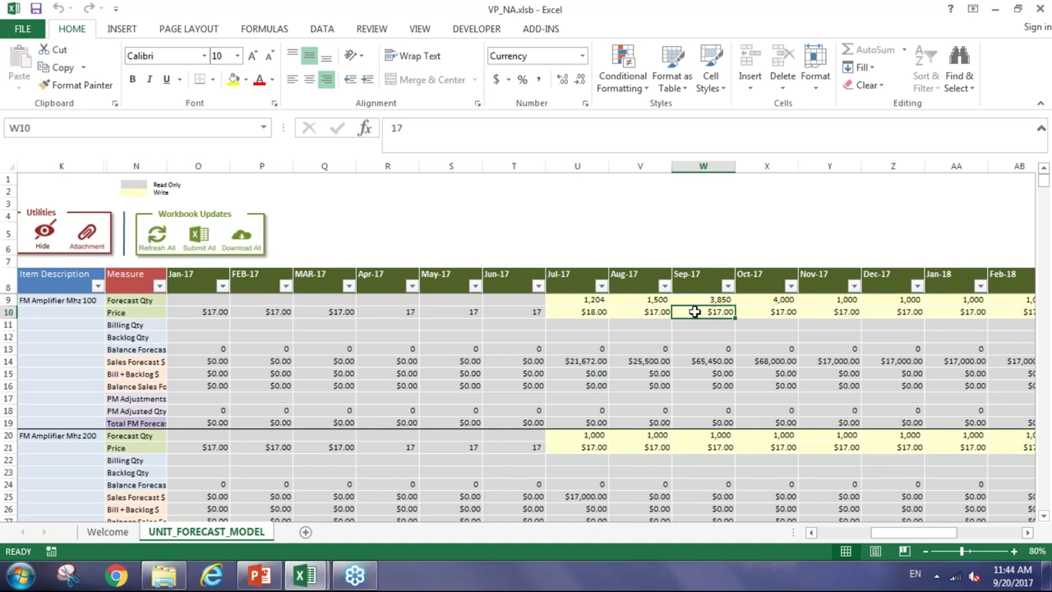
pyautogui.click(705, 299)
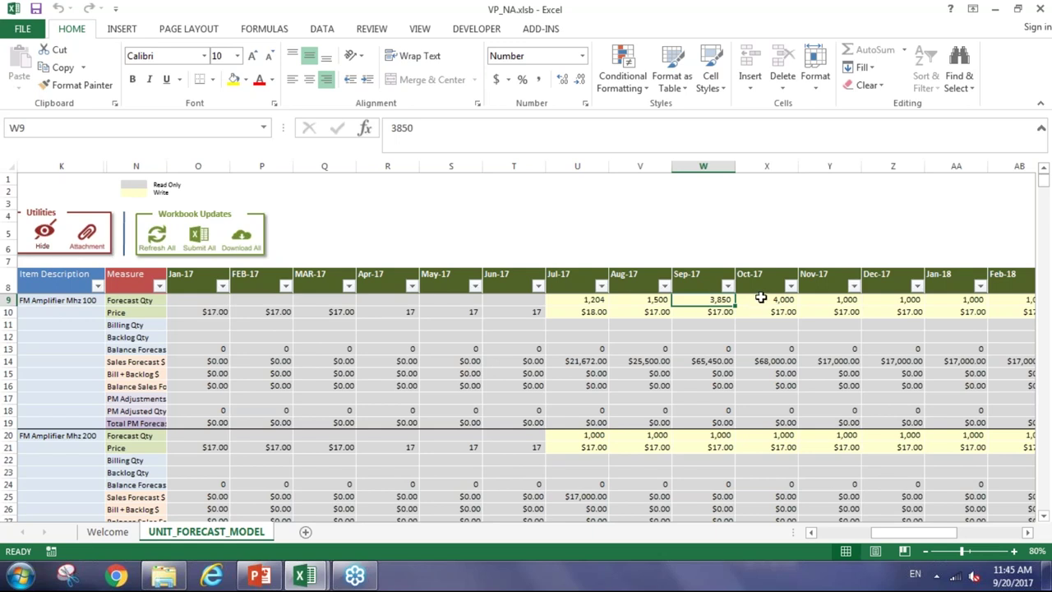
# Enter 5000 as P17's Oct-17 forecast in X9 and compare it with Sep-17
pyautogui.click(761, 298)
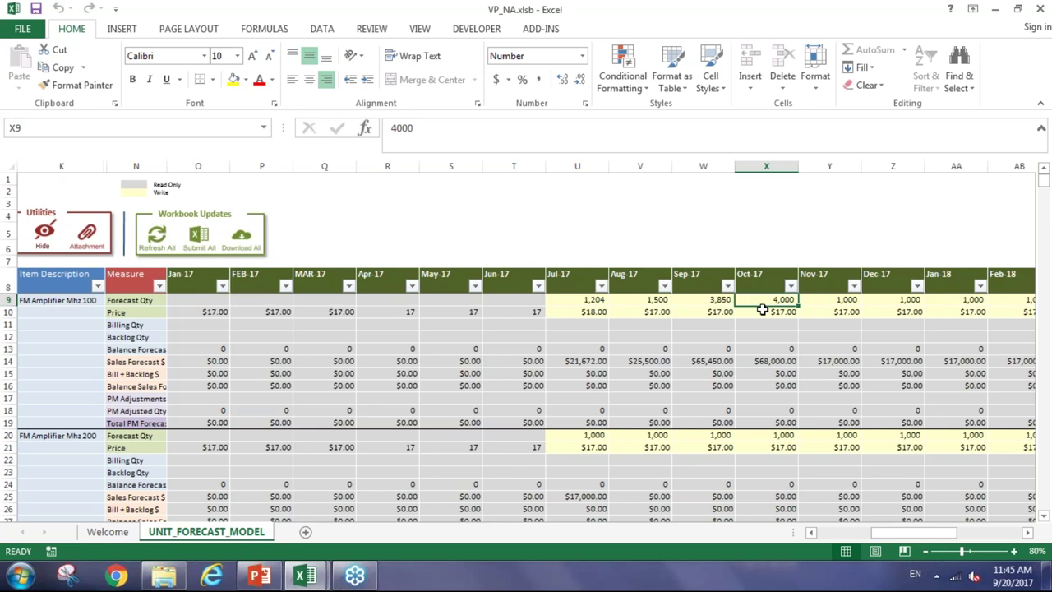
pyautogui.write('5000')
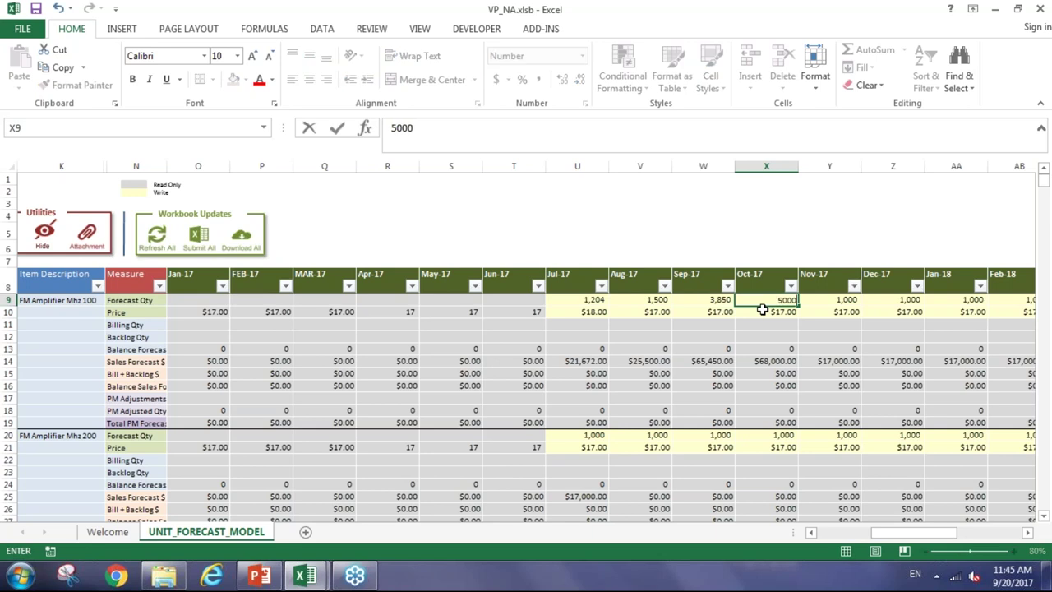
pyautogui.press('Return')
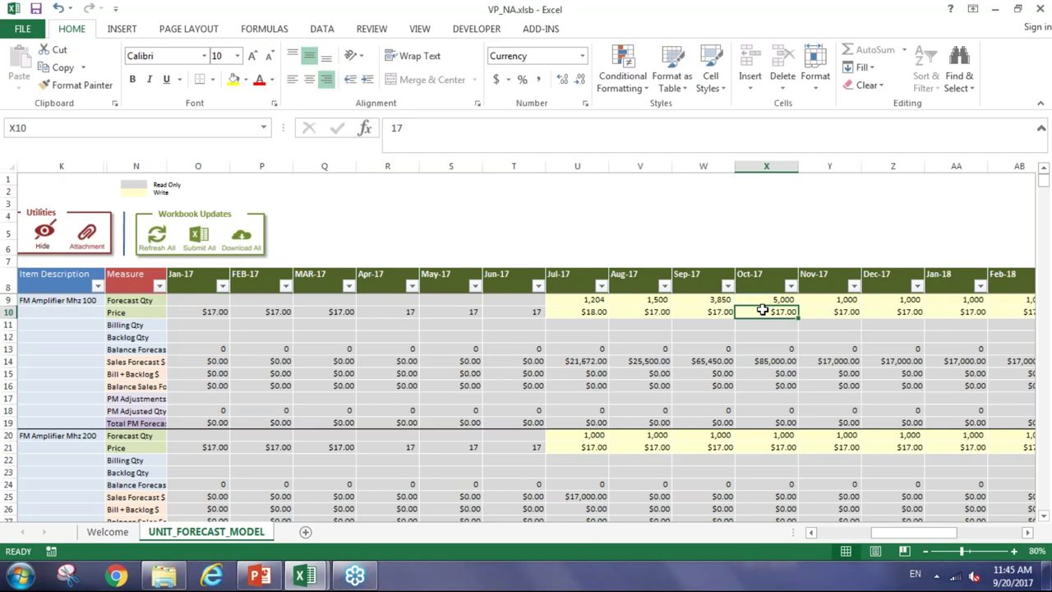
pyautogui.click(764, 300)
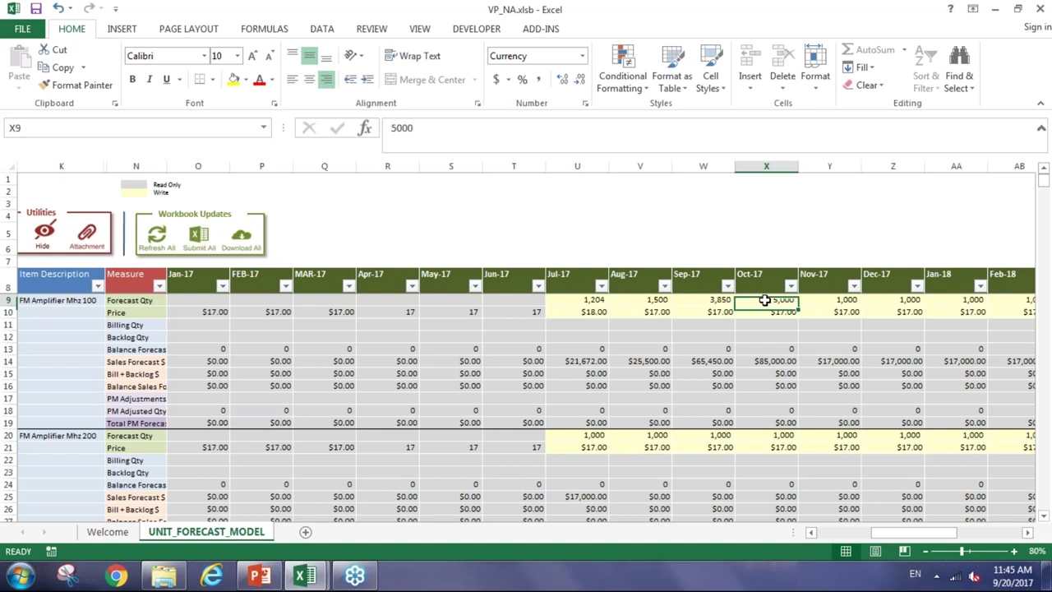
pyautogui.click(704, 300)
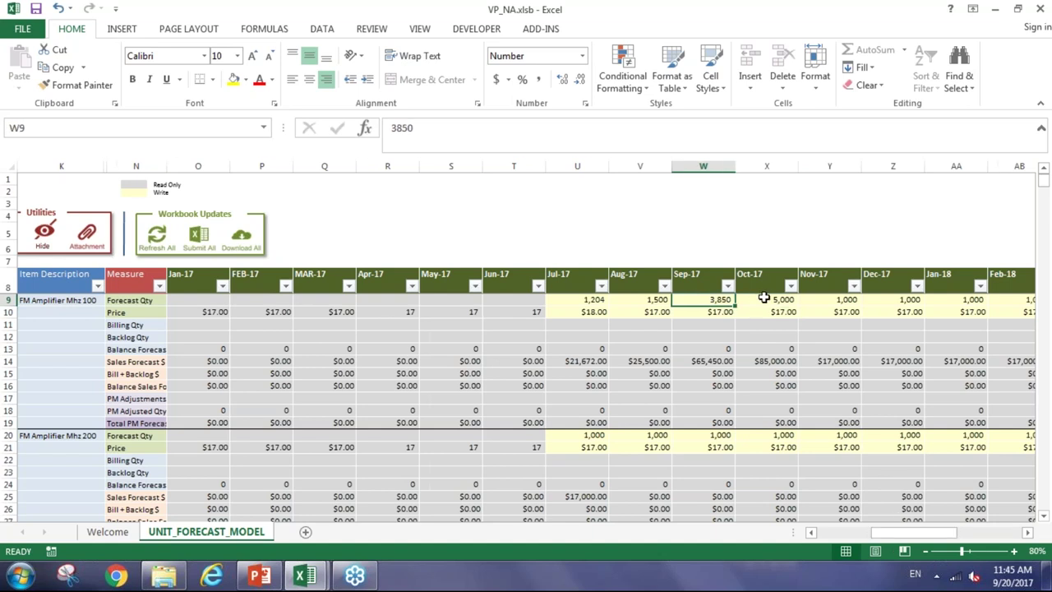
pyautogui.click(764, 298)
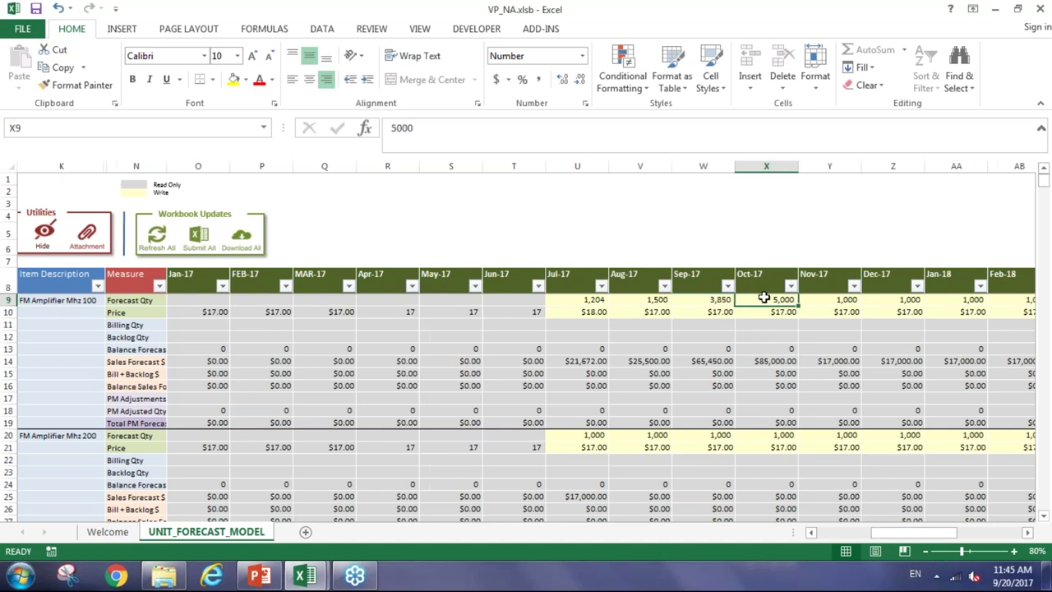
# Refresh the VP_NA workbook from the server, signing in with the account password
pyautogui.click(836, 532)
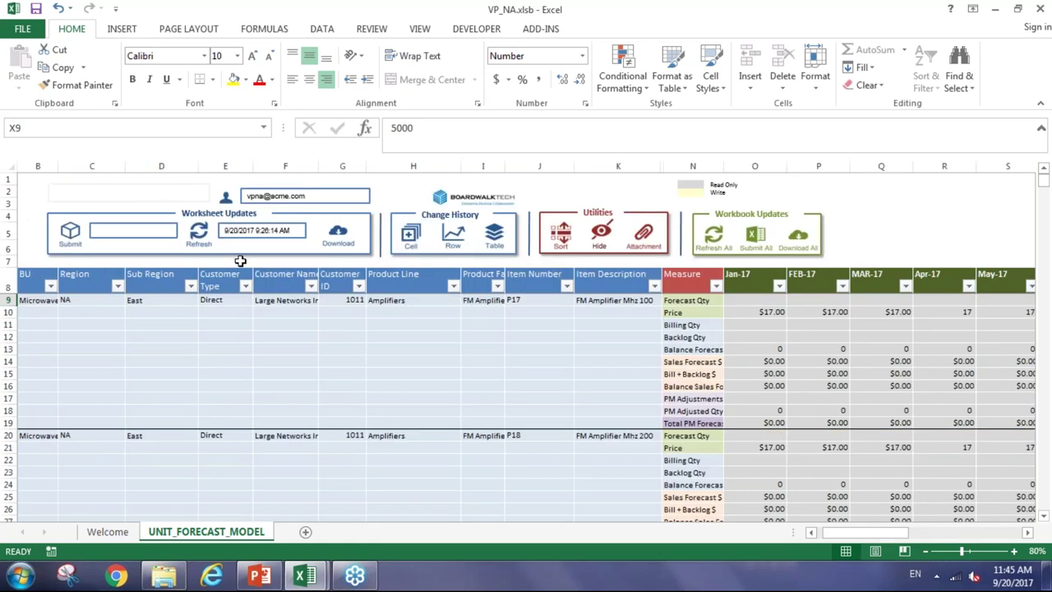
pyautogui.click(199, 233)
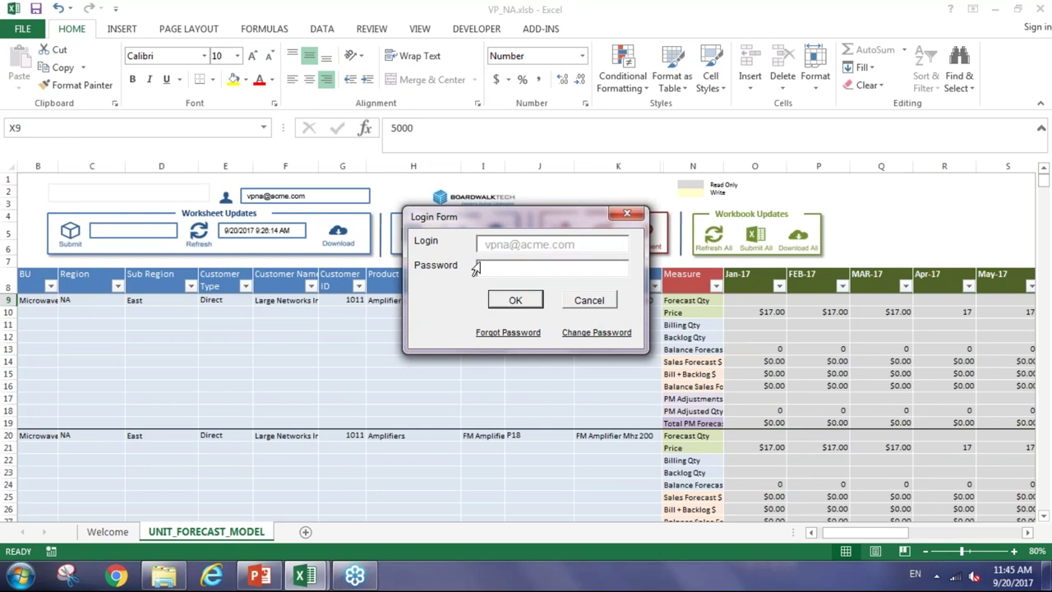
pyautogui.write('*')
pyautogui.click(508, 302)
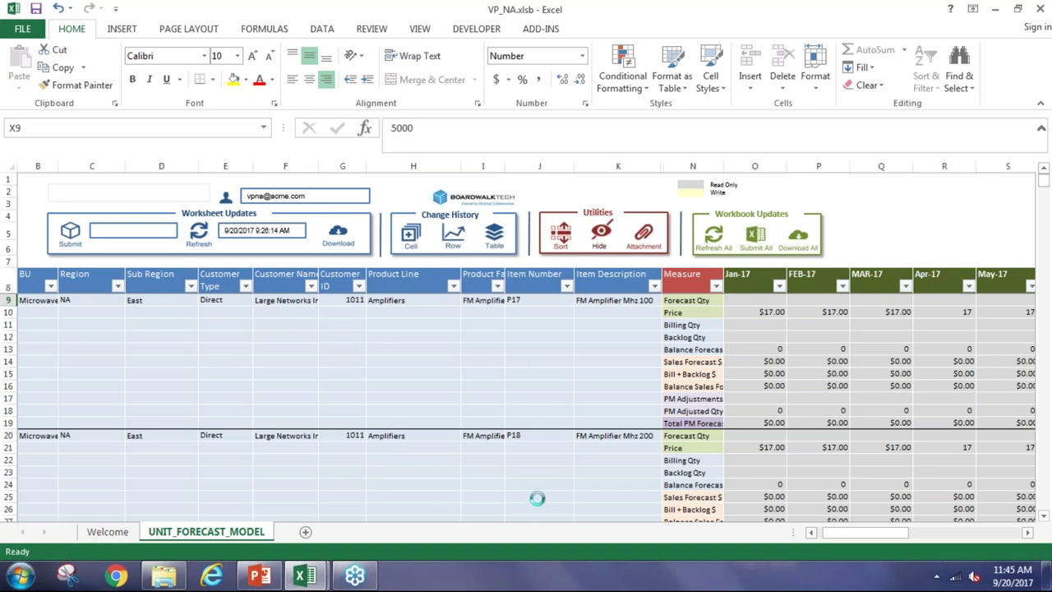
# Confirm W9 now holds the Sep-17 forecast 4,001 and read its change comment
pyautogui.click(550, 344)
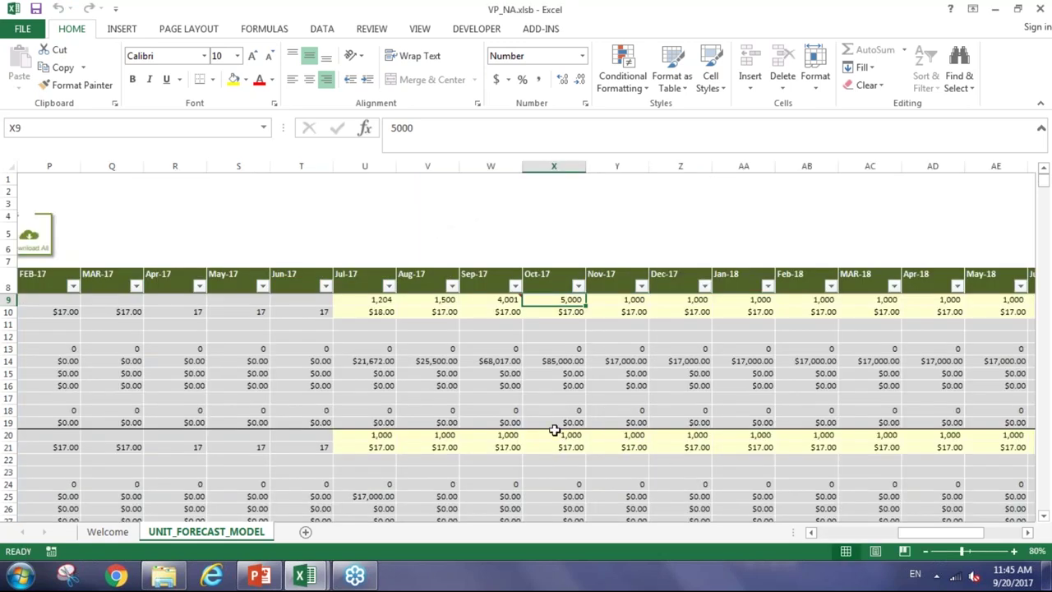
pyautogui.click(466, 395)
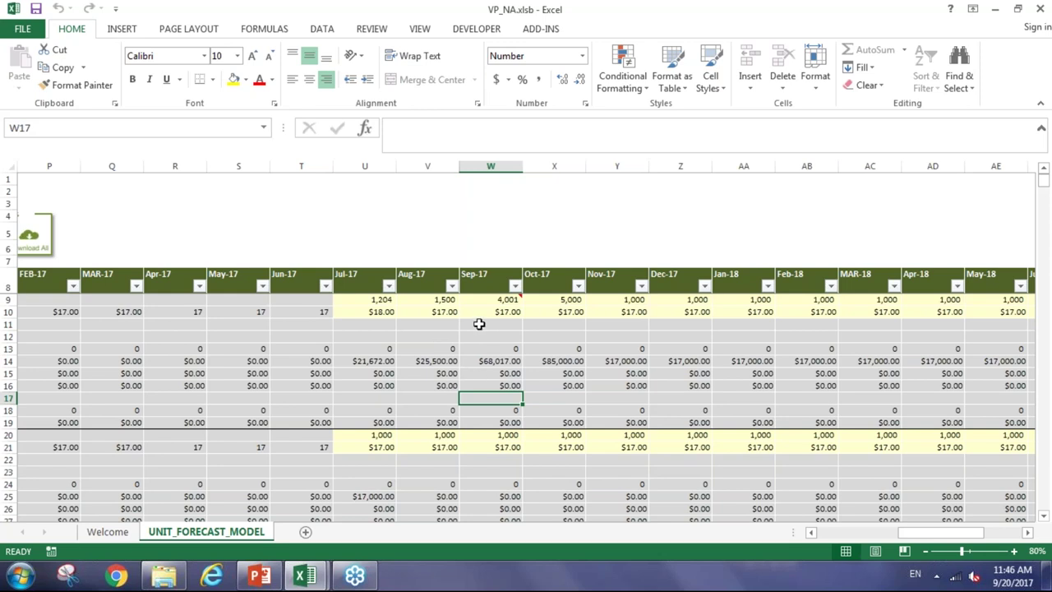
pyautogui.moveTo(472, 300)
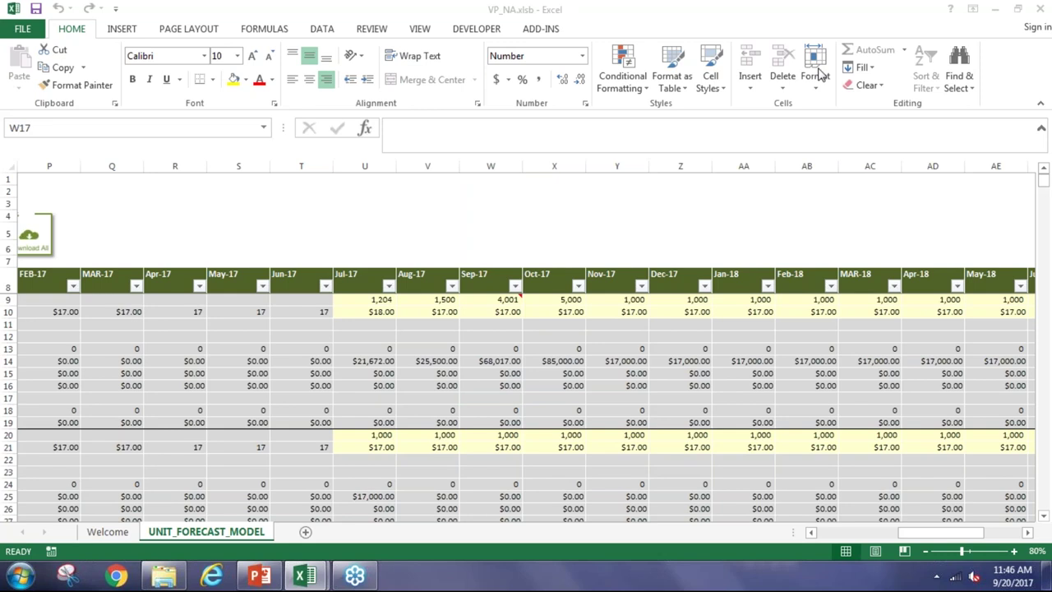
pyautogui.click(483, 301)
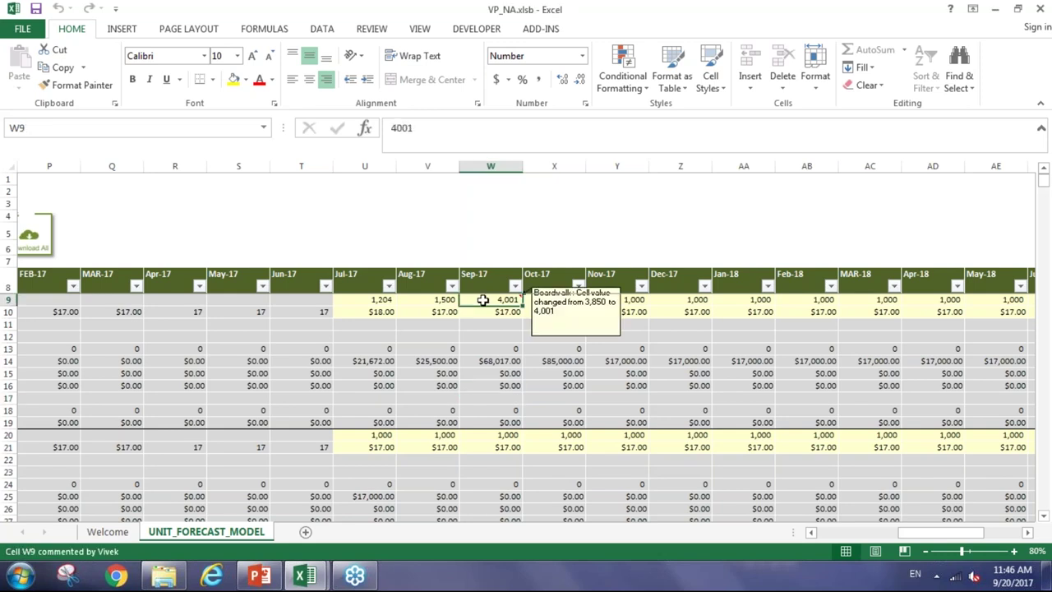
pyautogui.click(8, 299)
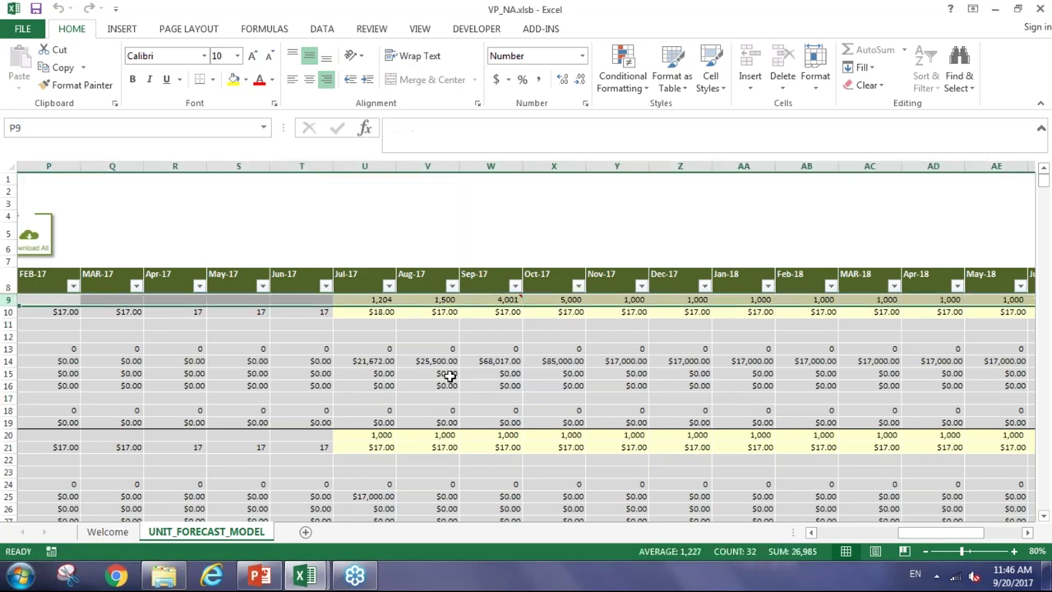
pyautogui.click(536, 301)
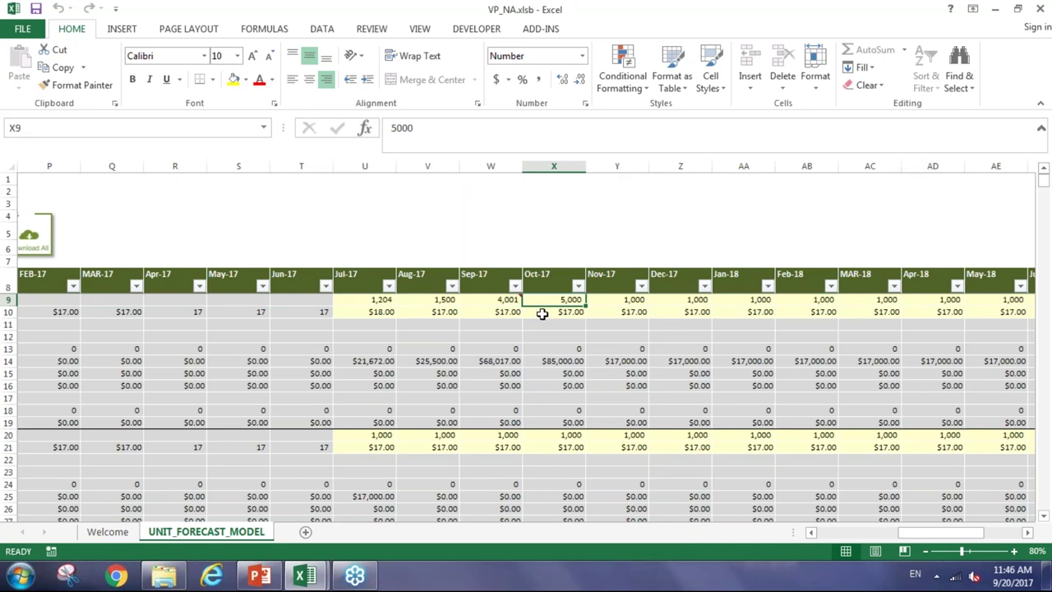
pyautogui.click(538, 322)
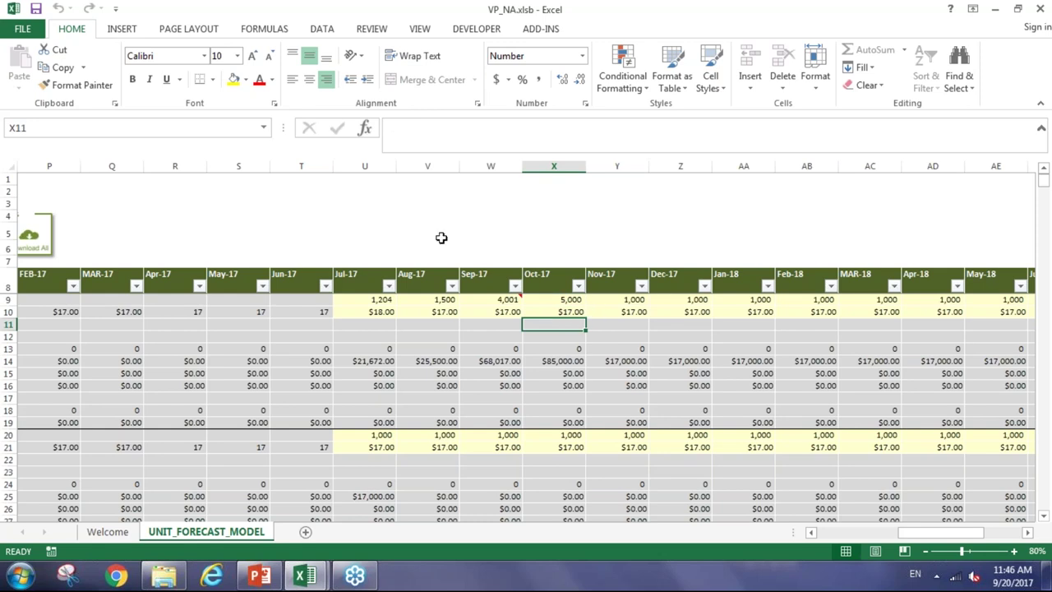
pyautogui.click(497, 302)
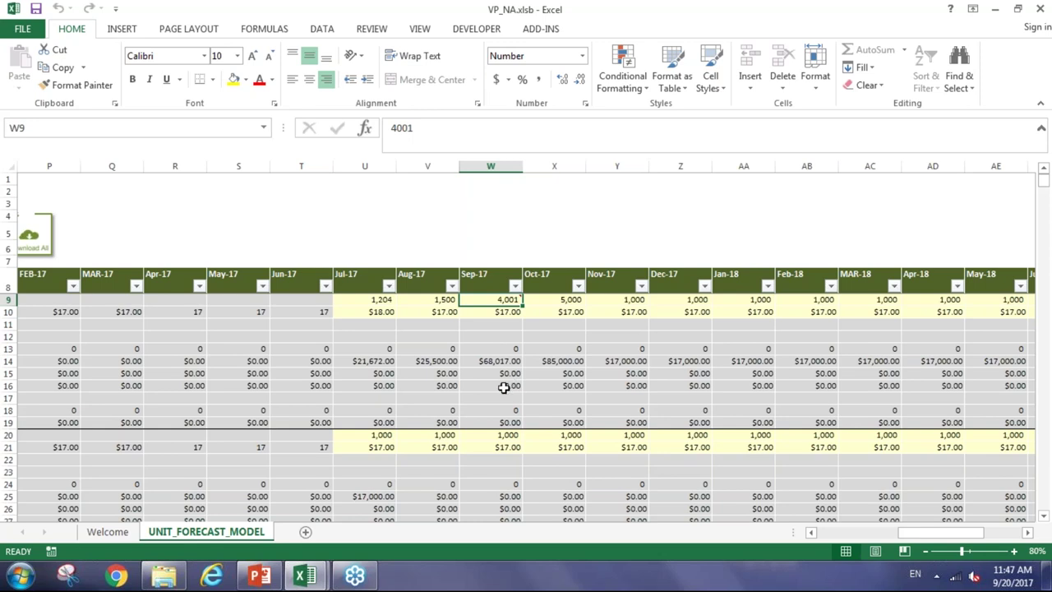
pyautogui.click(509, 384)
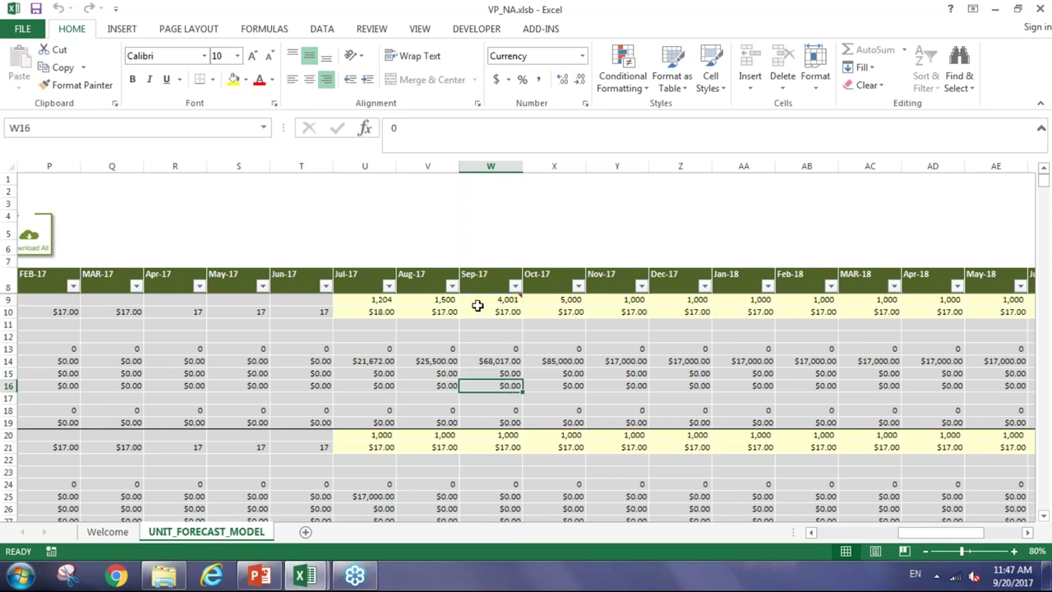
pyautogui.click(477, 299)
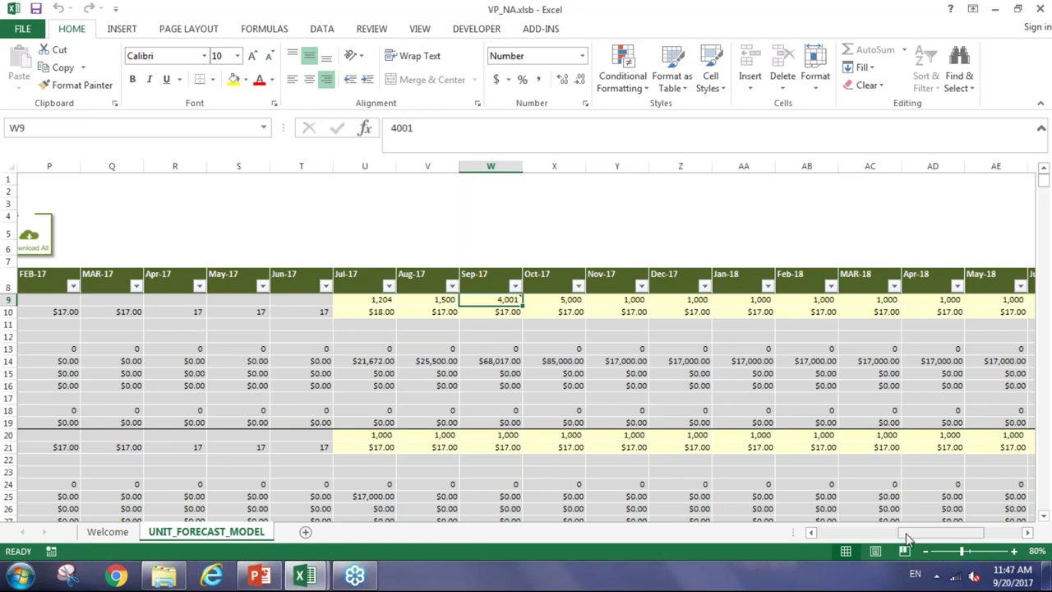
pyautogui.moveTo(909, 533); pyautogui.dragTo(822, 533)
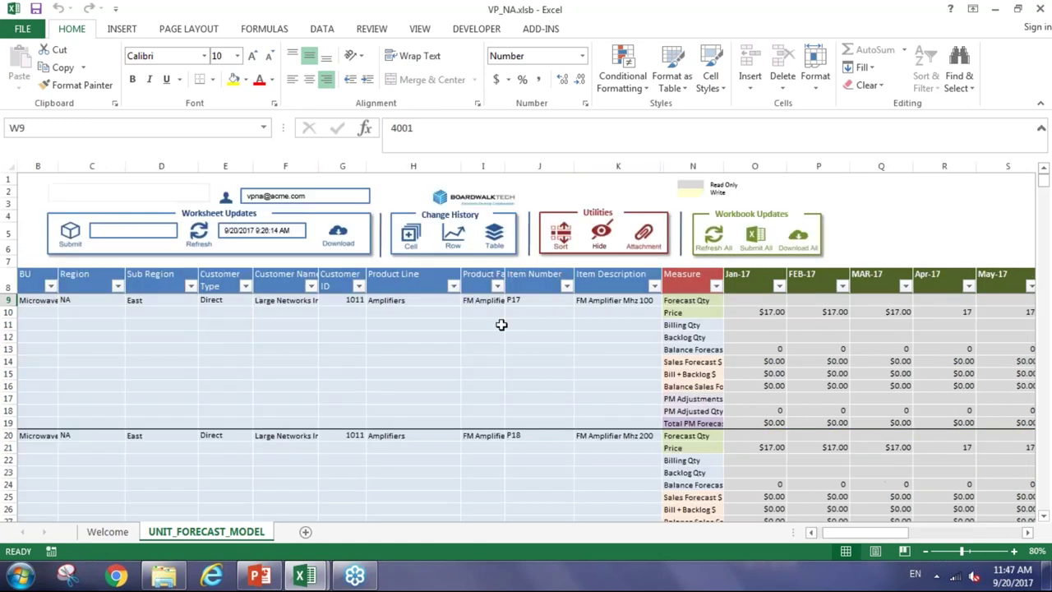
# Generate a Cell History for the Sep-17 forecast cell with activity period Past Week
pyautogui.click(411, 237)
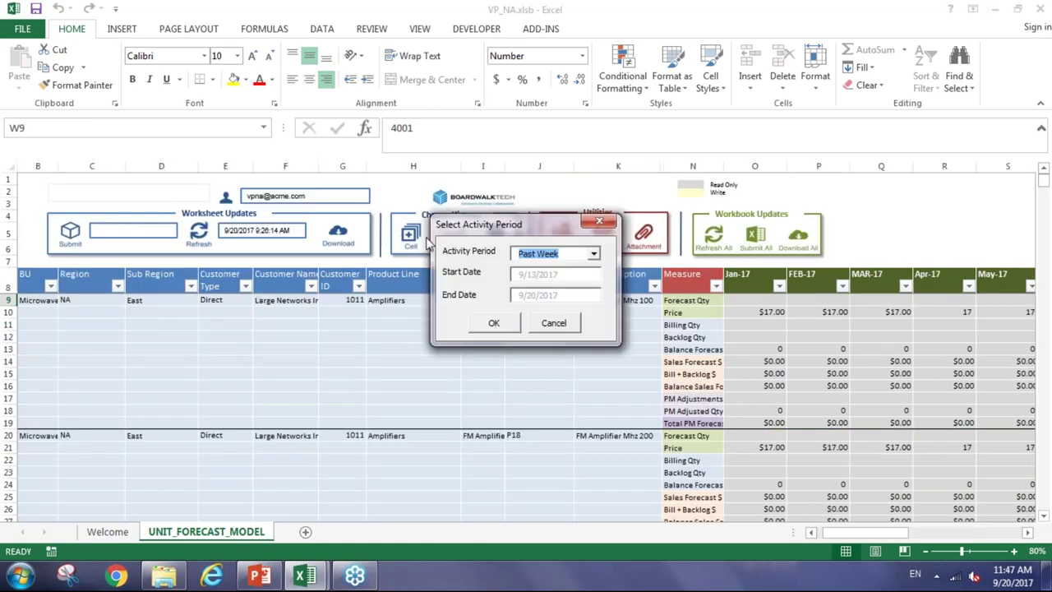
pyautogui.click(593, 254)
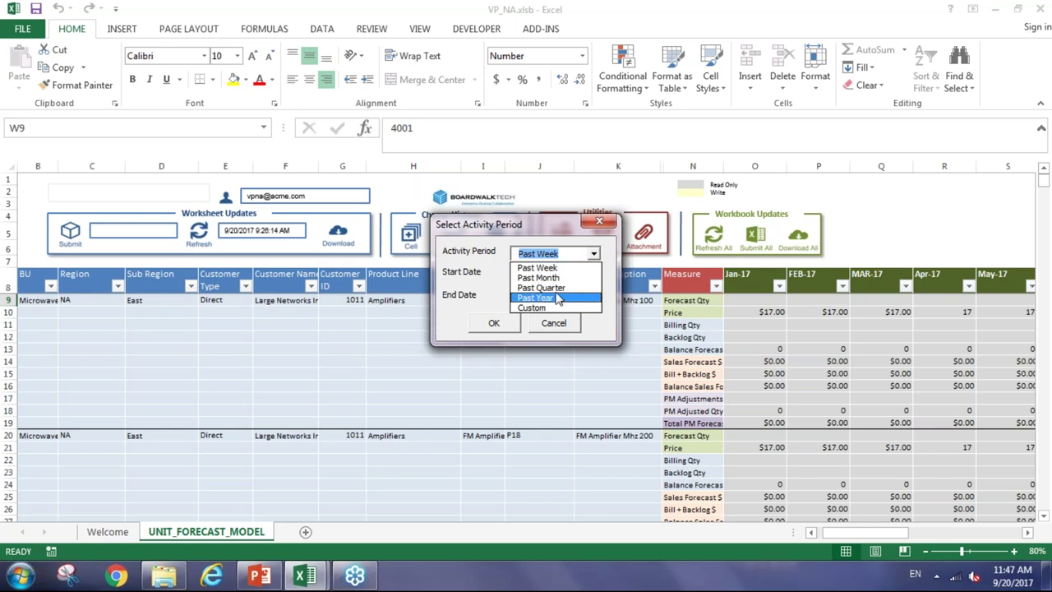
pyautogui.click(548, 269)
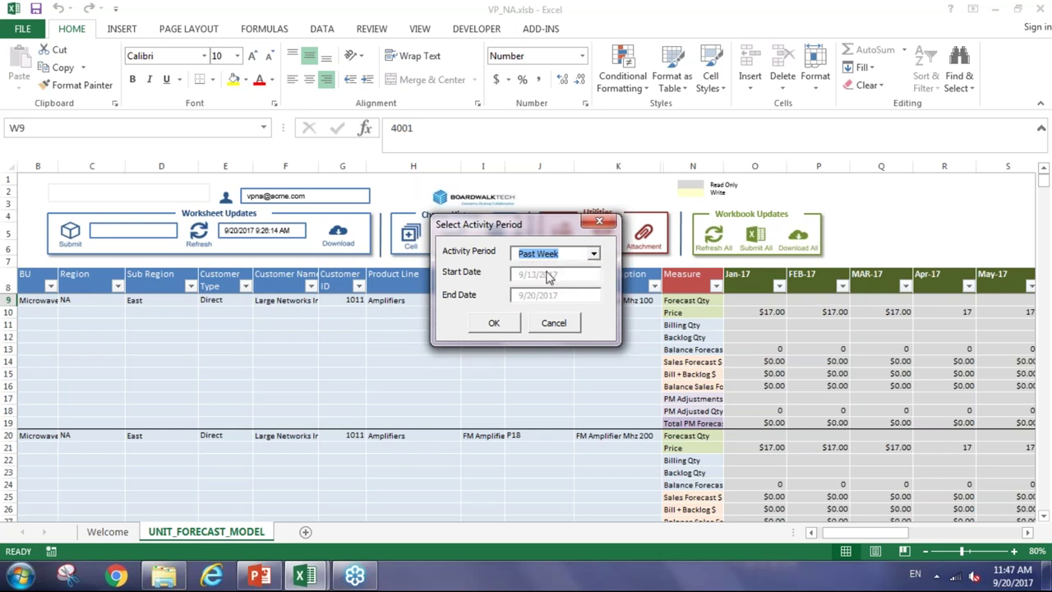
pyautogui.click(484, 325)
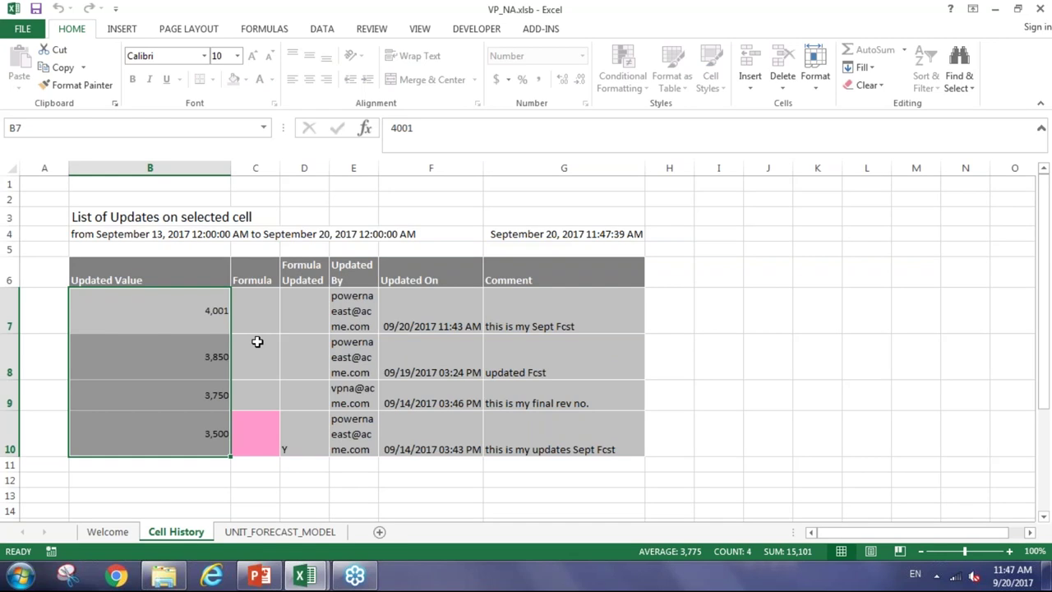
# Review the 3,850 and 4,001 updates and widen the Updated By column
pyautogui.click(185, 357)
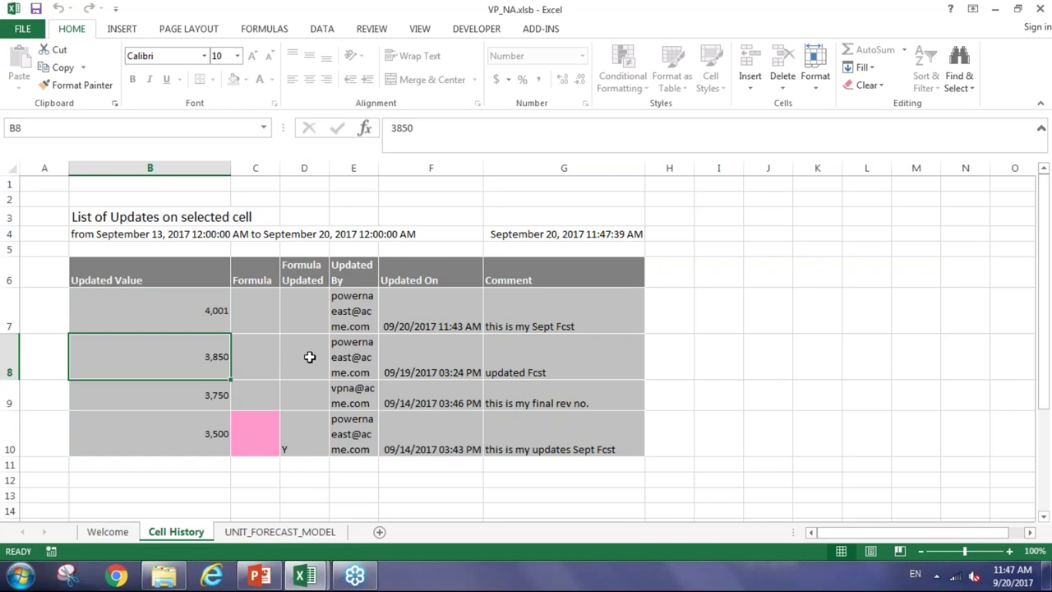
pyautogui.click(182, 324)
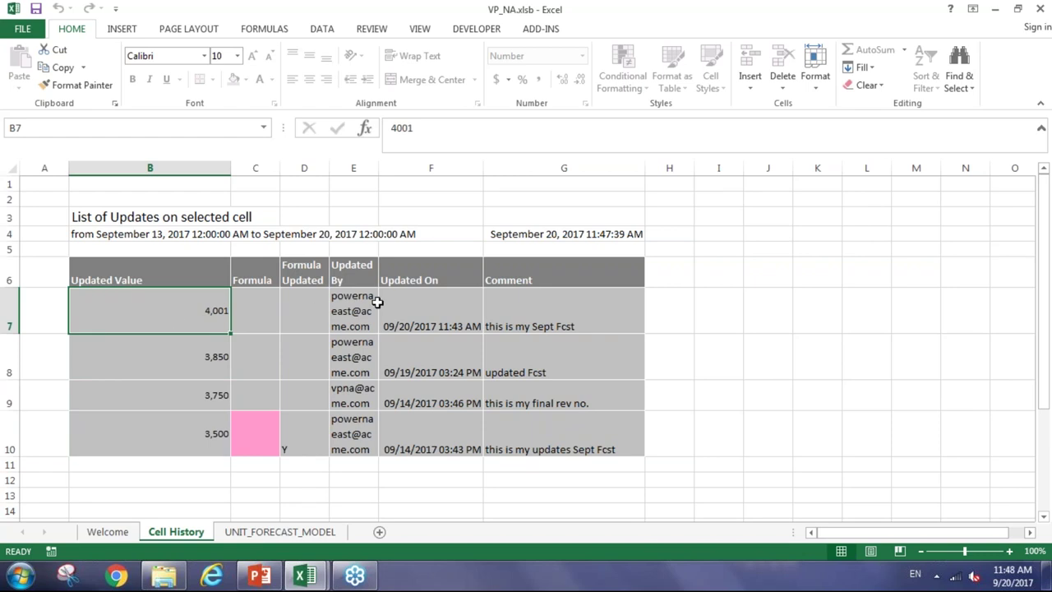
pyautogui.click(342, 301)
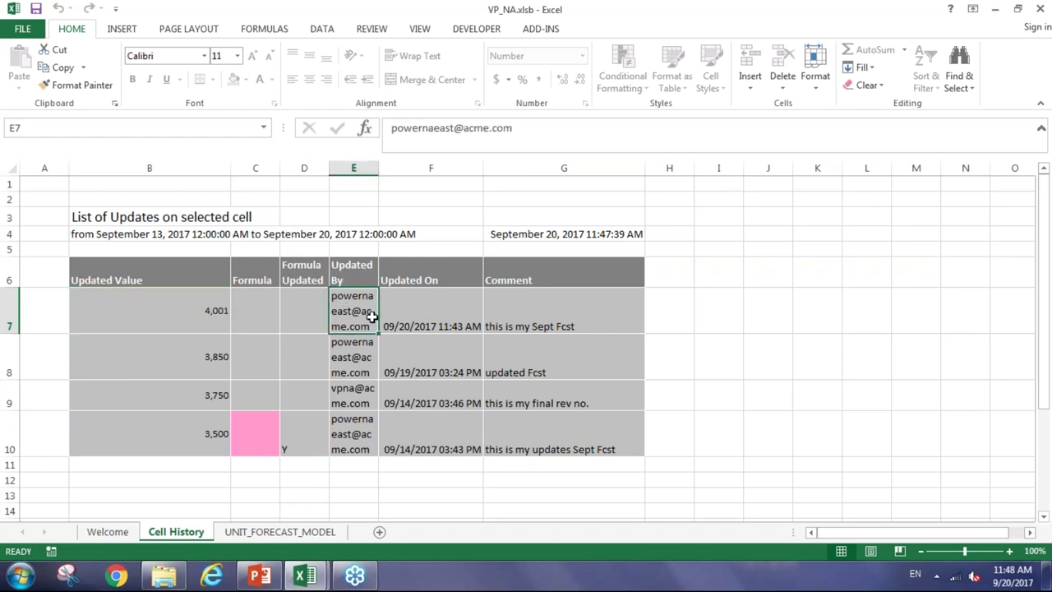
pyautogui.click(372, 28)
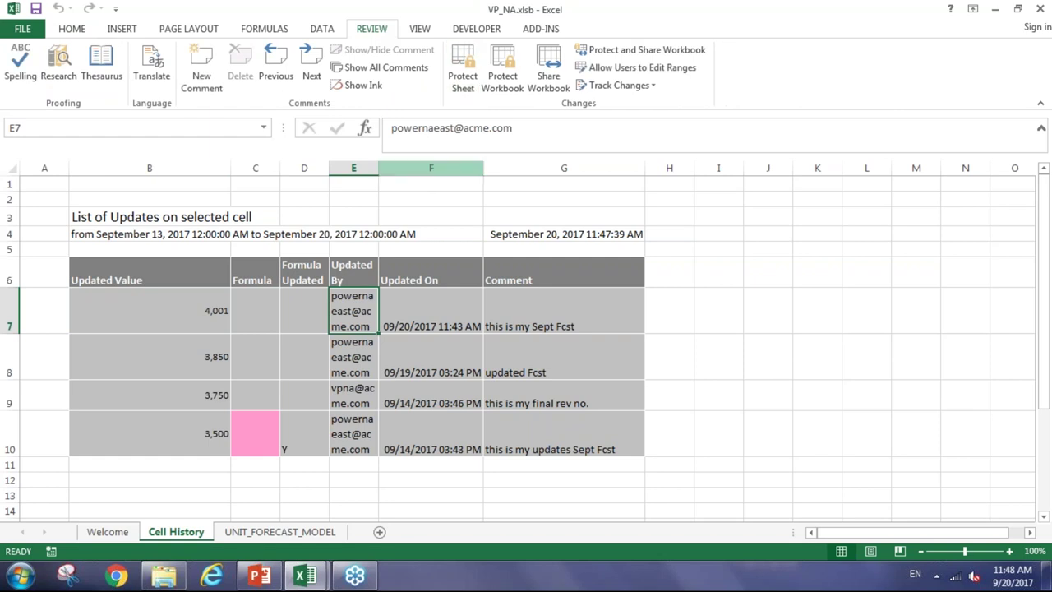
pyautogui.moveTo(378, 168); pyautogui.dragTo(470, 171)
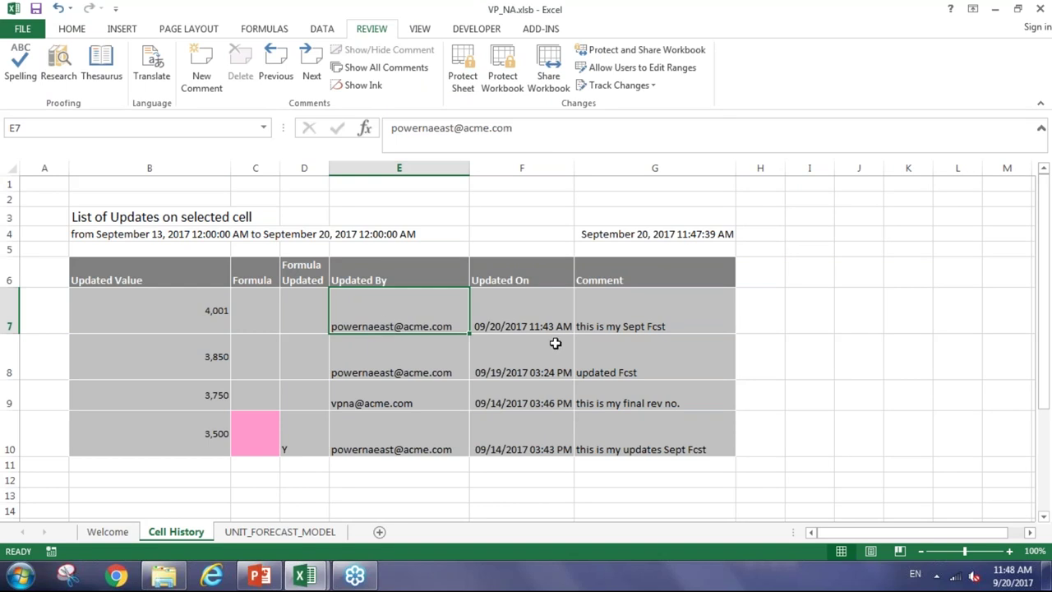
# Check the latest update's timestamp and comment, then return to UNIT_FORECAST_MODEL
pyautogui.click(516, 317)
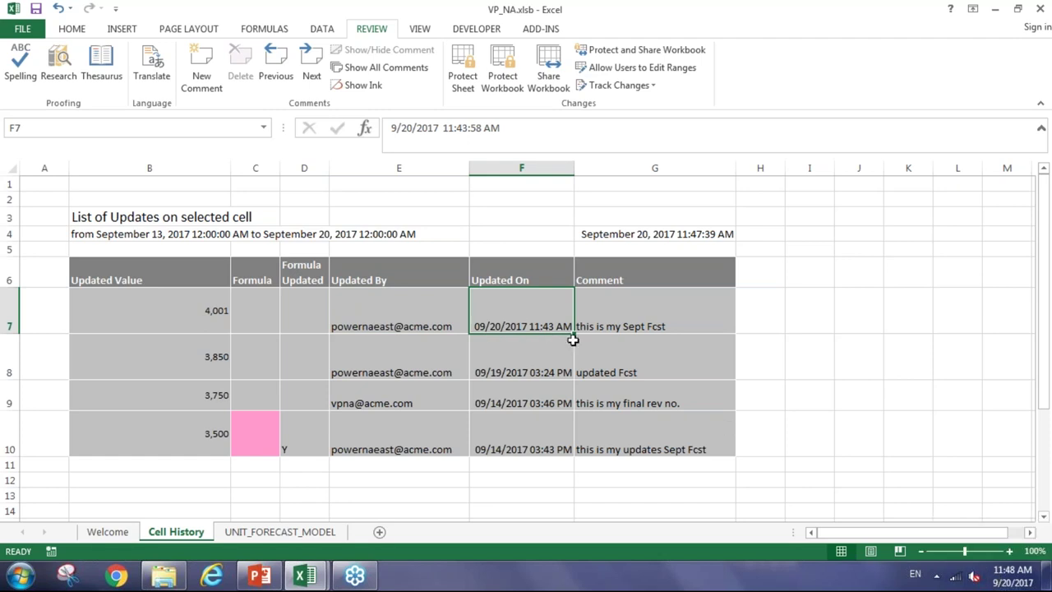
pyautogui.click(609, 326)
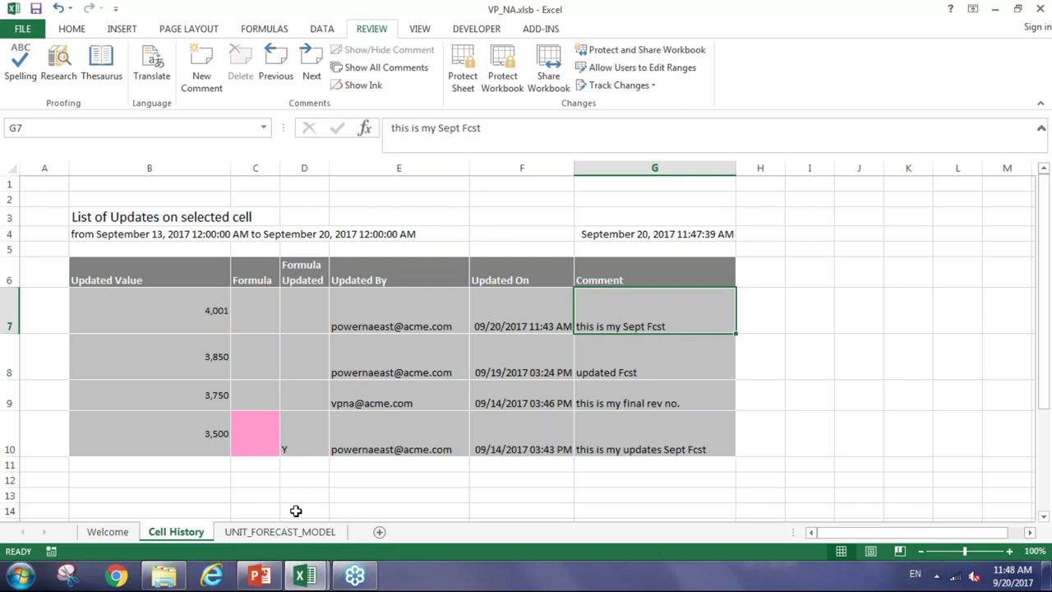
pyautogui.click(255, 535)
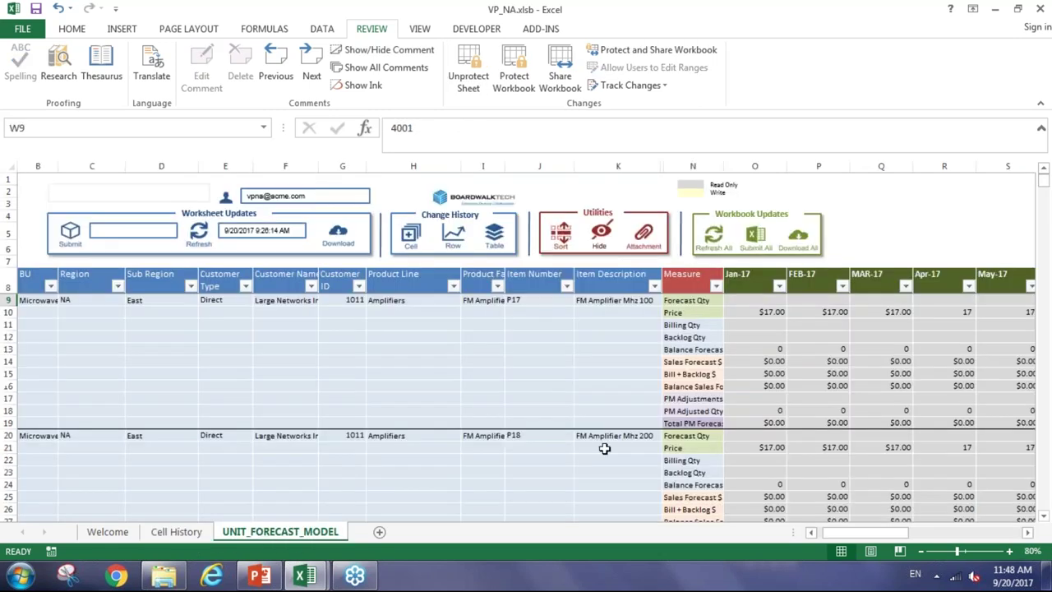
pyautogui.moveTo(857, 539); pyautogui.dragTo(896, 539)
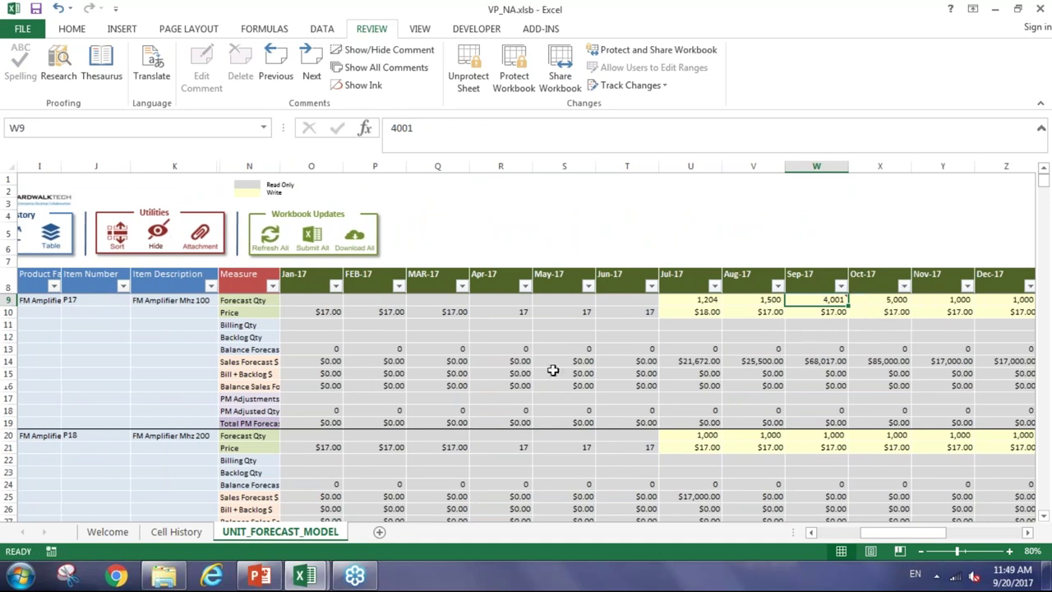
pyautogui.moveTo(242, 324); pyautogui.dragTo(238, 347)
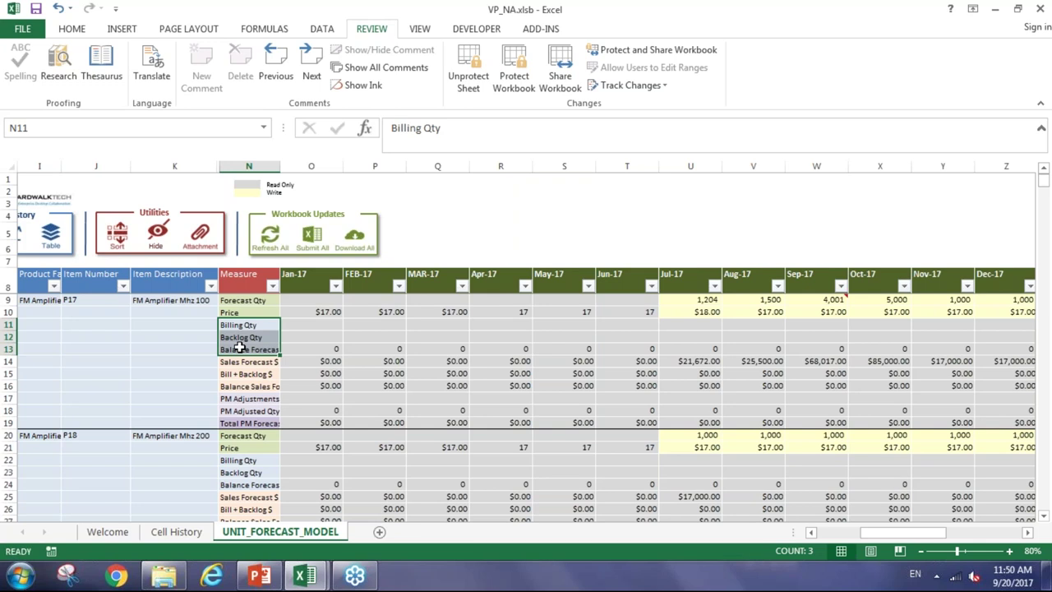
pyautogui.click(309, 350)
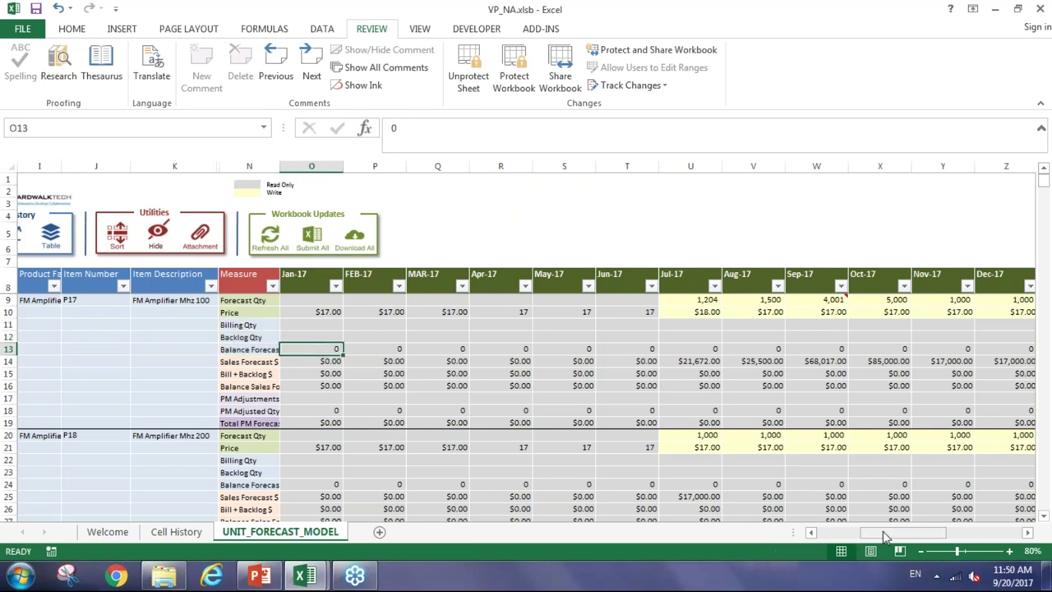
pyautogui.moveTo(885, 536); pyautogui.dragTo(826, 538)
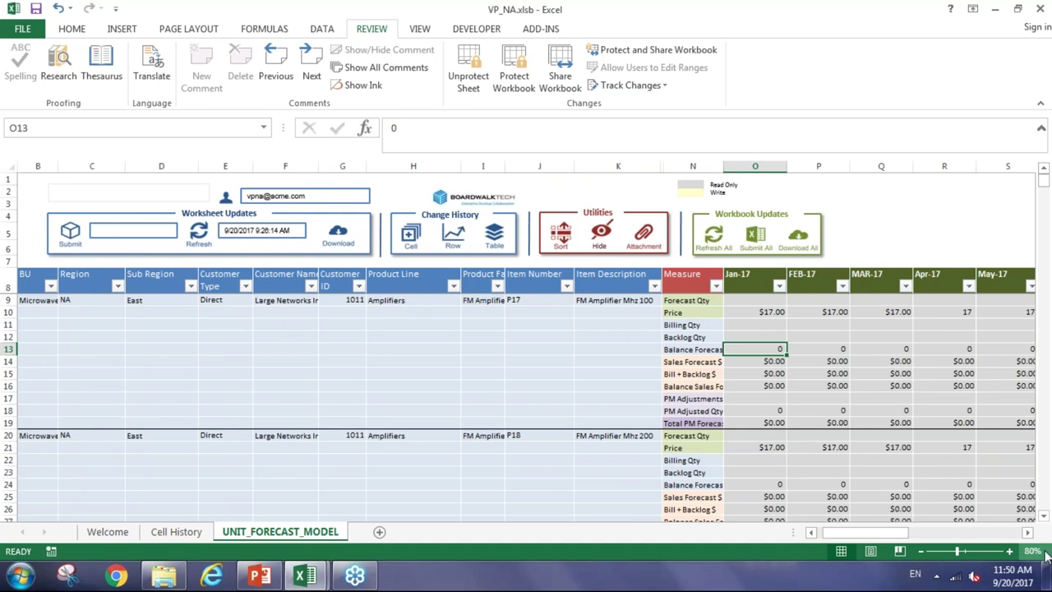
pyautogui.click(1028, 534)
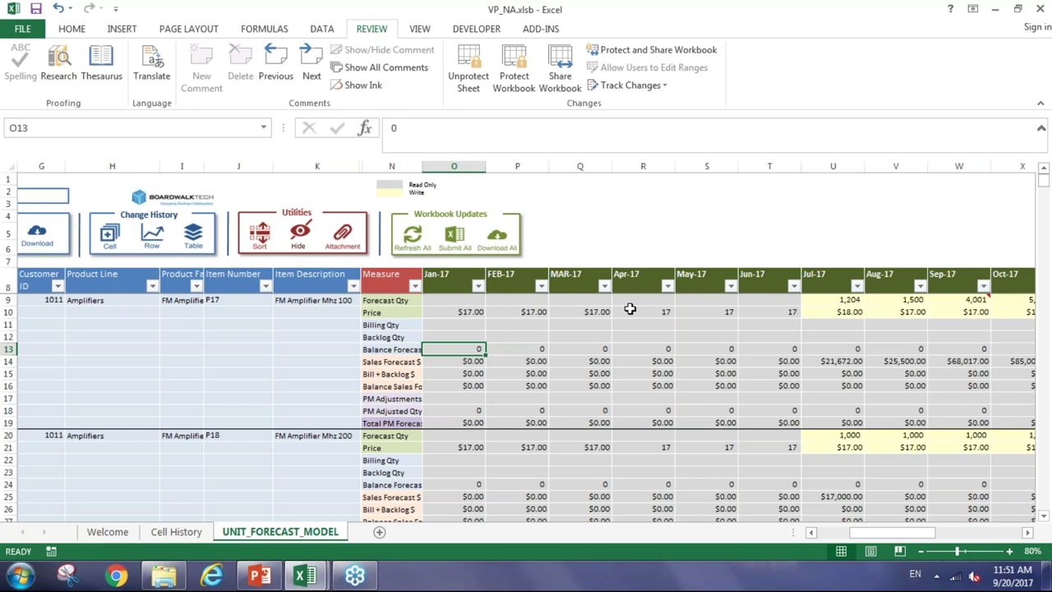
pyautogui.moveTo(258, 577)
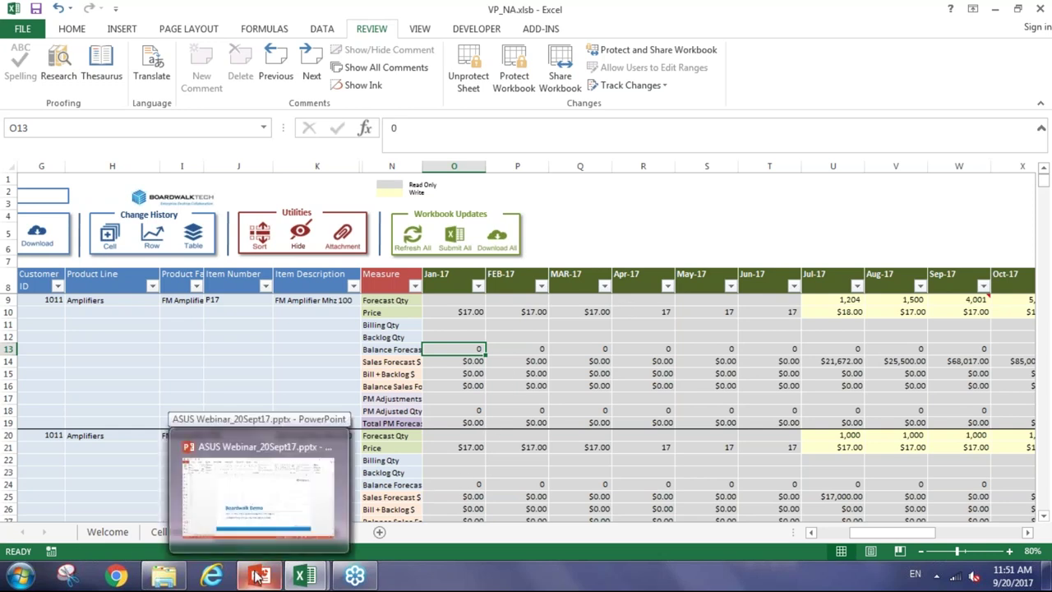
# Start the slide show on slide 33, Integrated Sales Ops Planning, in the webinar deck
pyautogui.click(296, 485)
pyautogui.click(28, 470)
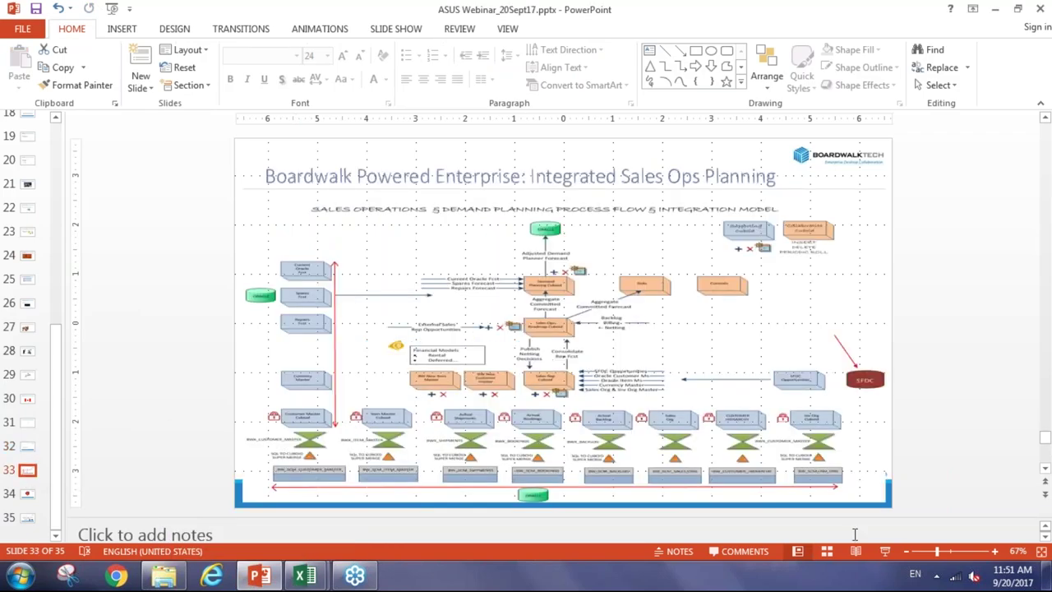
pyautogui.click(885, 551)
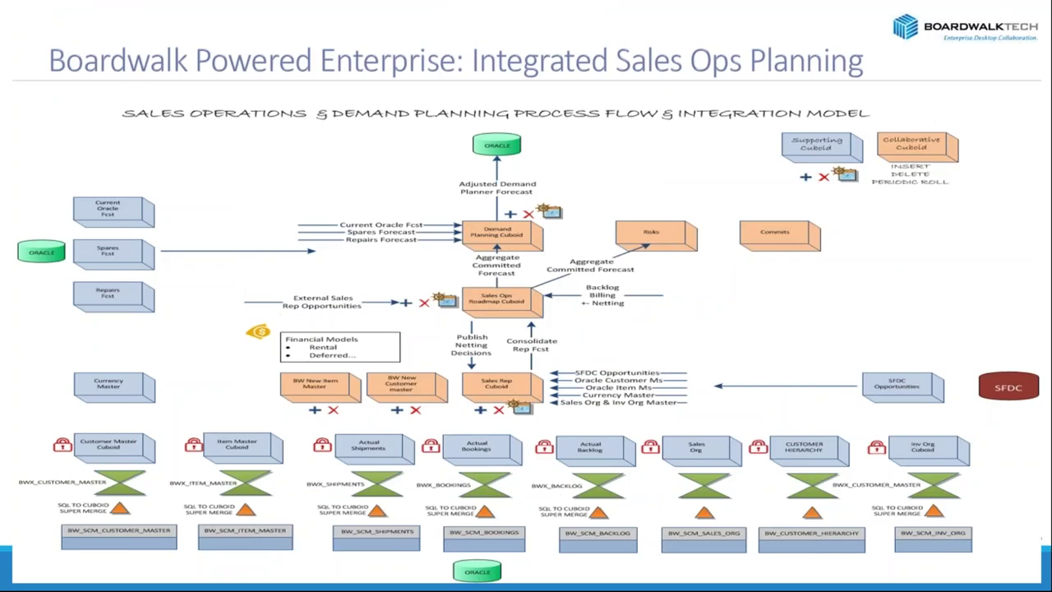